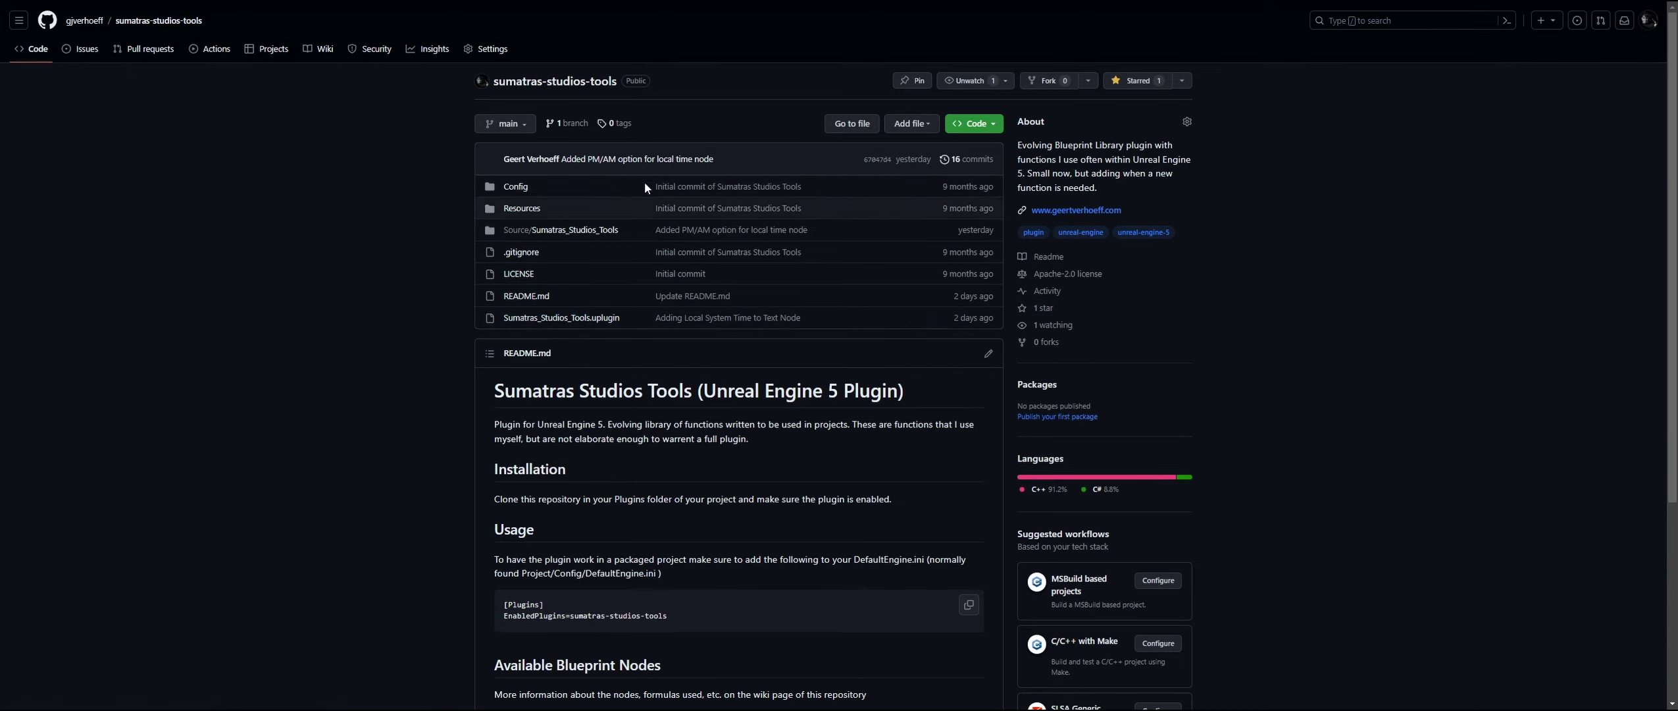
{"action": "scroll", "coordinate": [400, 217], "scroll_direction": "down", "scroll_amount": 1}
{"action": "scroll", "coordinate": [448, 251], "scroll_direction": "down", "scroll_amount": 3}
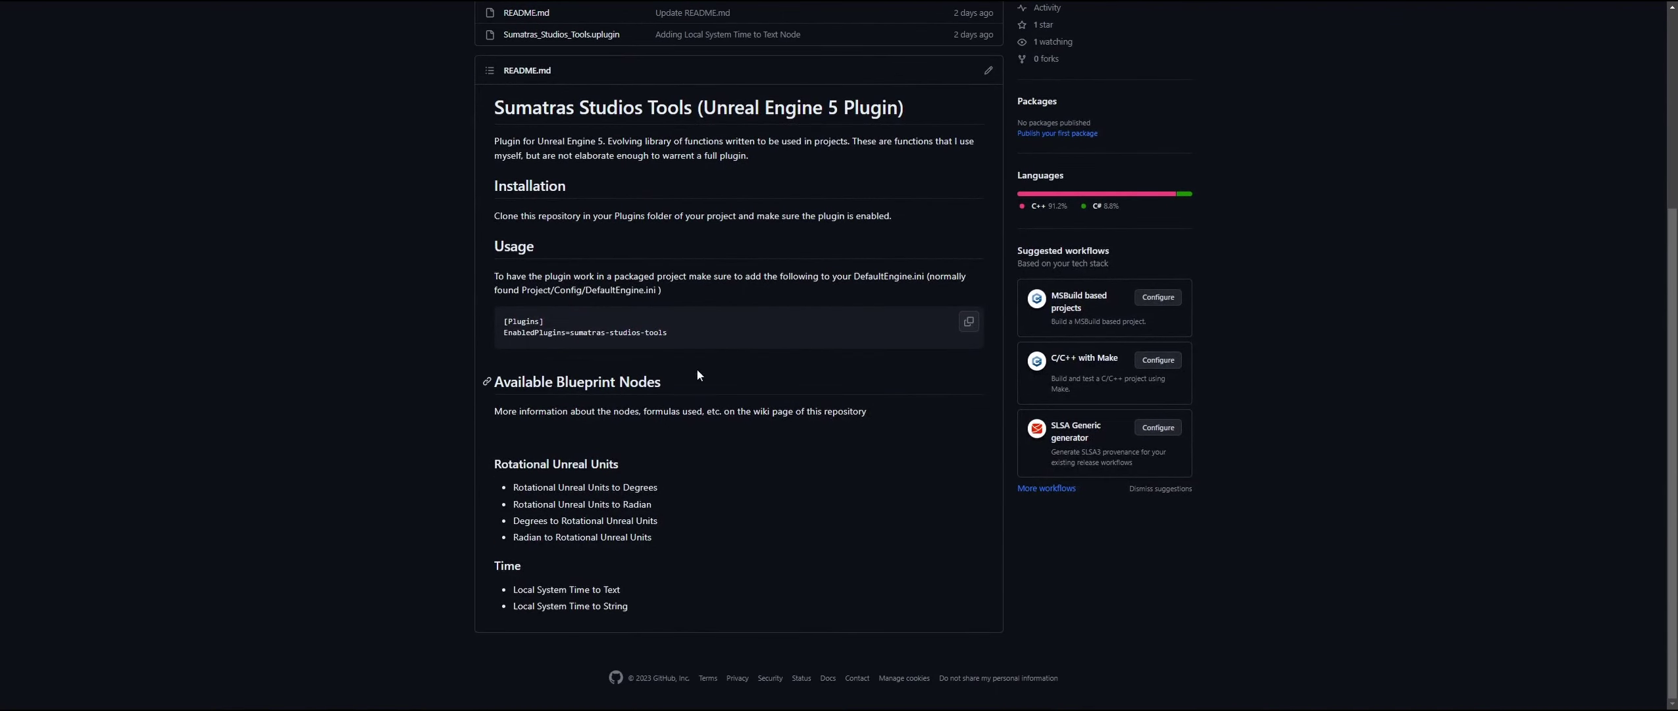
{"action": "scroll", "coordinate": [456, 297], "scroll_direction": "up", "scroll_amount": 4}
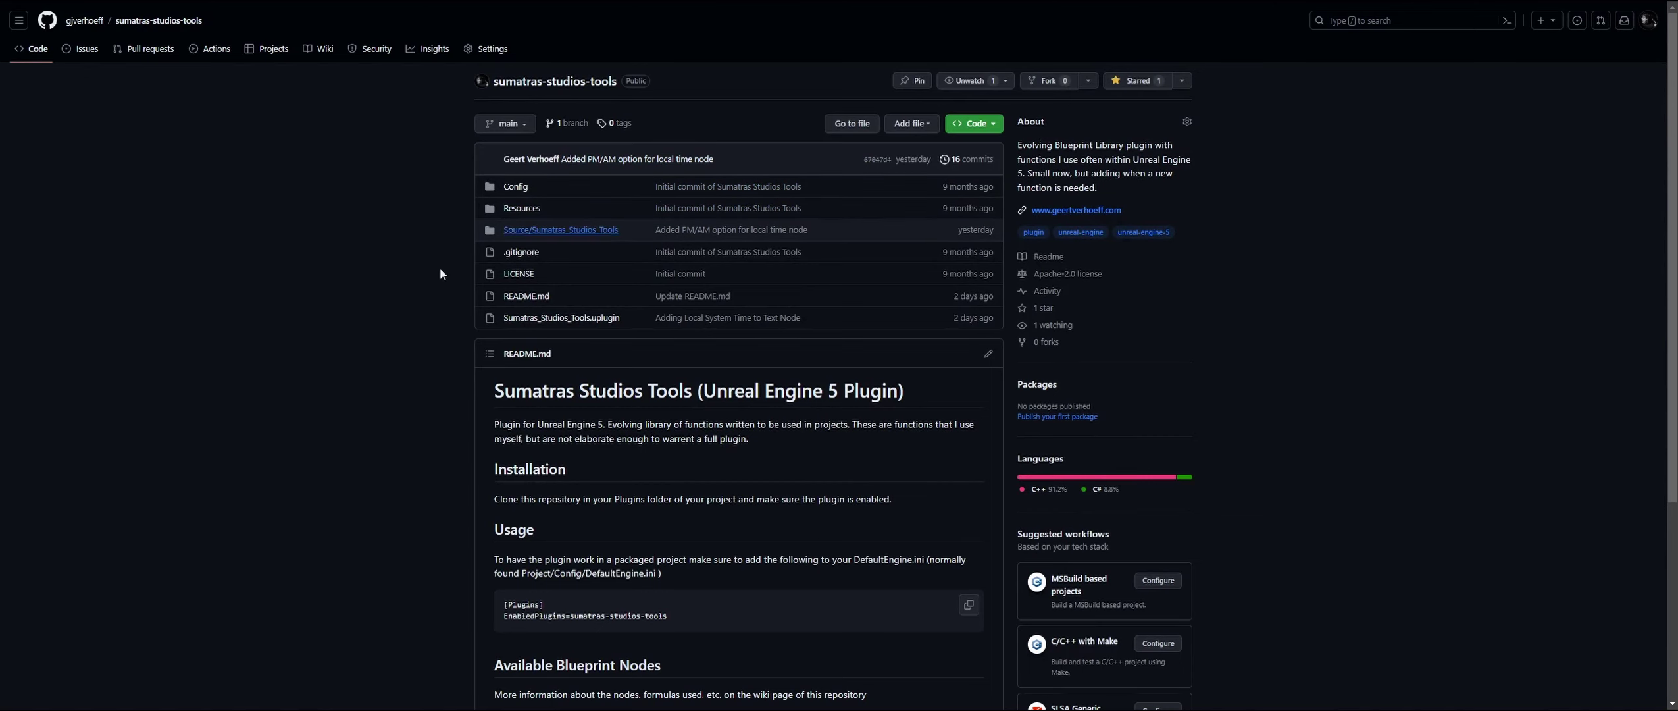
{"action": "scroll", "coordinate": [359, 292], "scroll_direction": "down", "scroll_amount": 4}
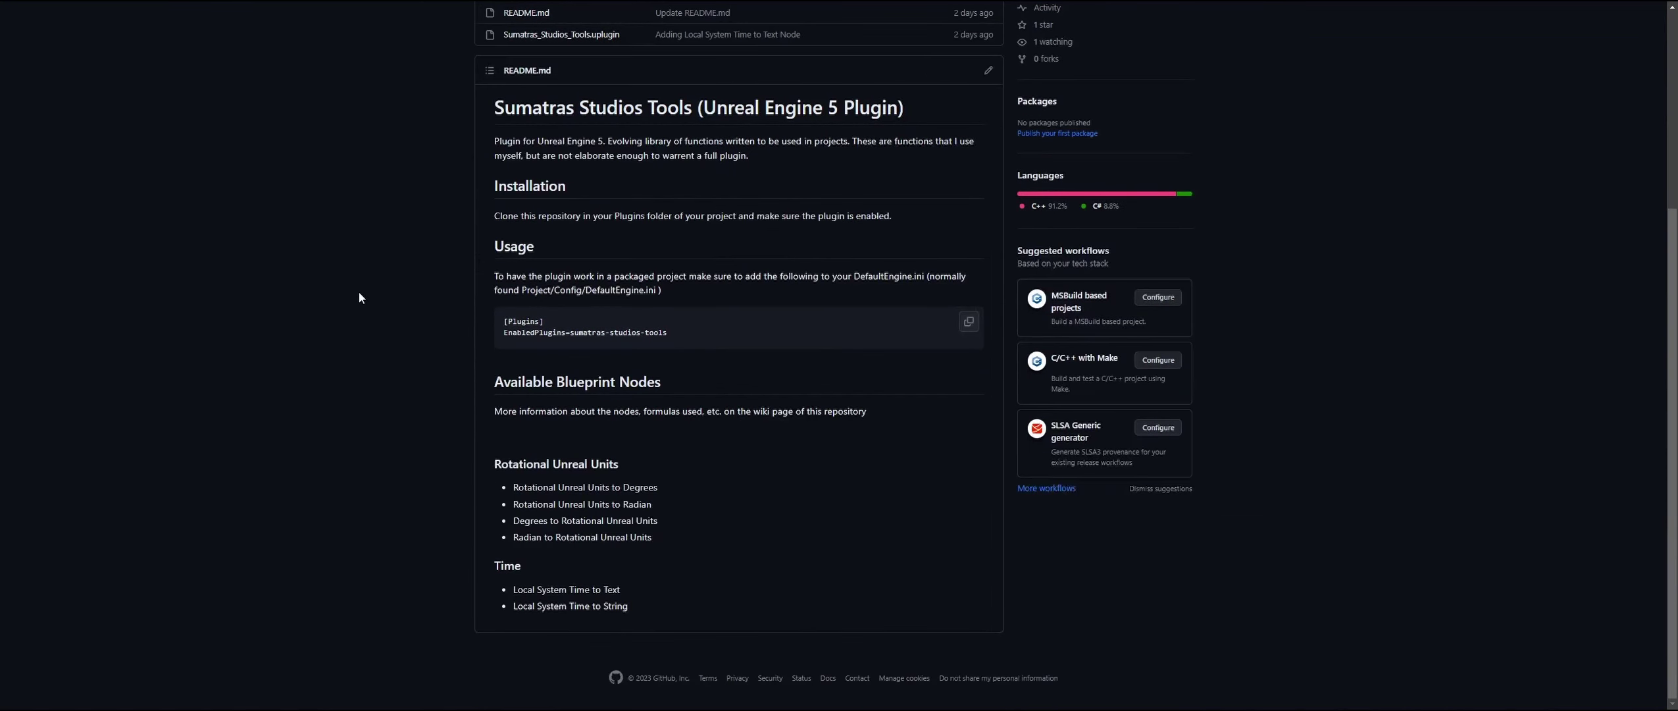
Step: Select and deselect the two Time node names in the reference notes
{"action": "left_click", "coordinate": [516, 603]}
{"action": "mouse_move", "coordinate": [515, 606]}
{"action": "left_mouse_down"}
{"action": "mouse_move", "coordinate": [640, 604]}
{"action": "mouse_move", "coordinate": [513, 586]}
{"action": "left_mouse_up"}
{"action": "left_click", "coordinate": [638, 604]}
{"action": "left_click", "coordinate": [514, 590]}
{"action": "scroll", "coordinate": [547, 570], "scroll_direction": "up", "scroll_amount": 3}
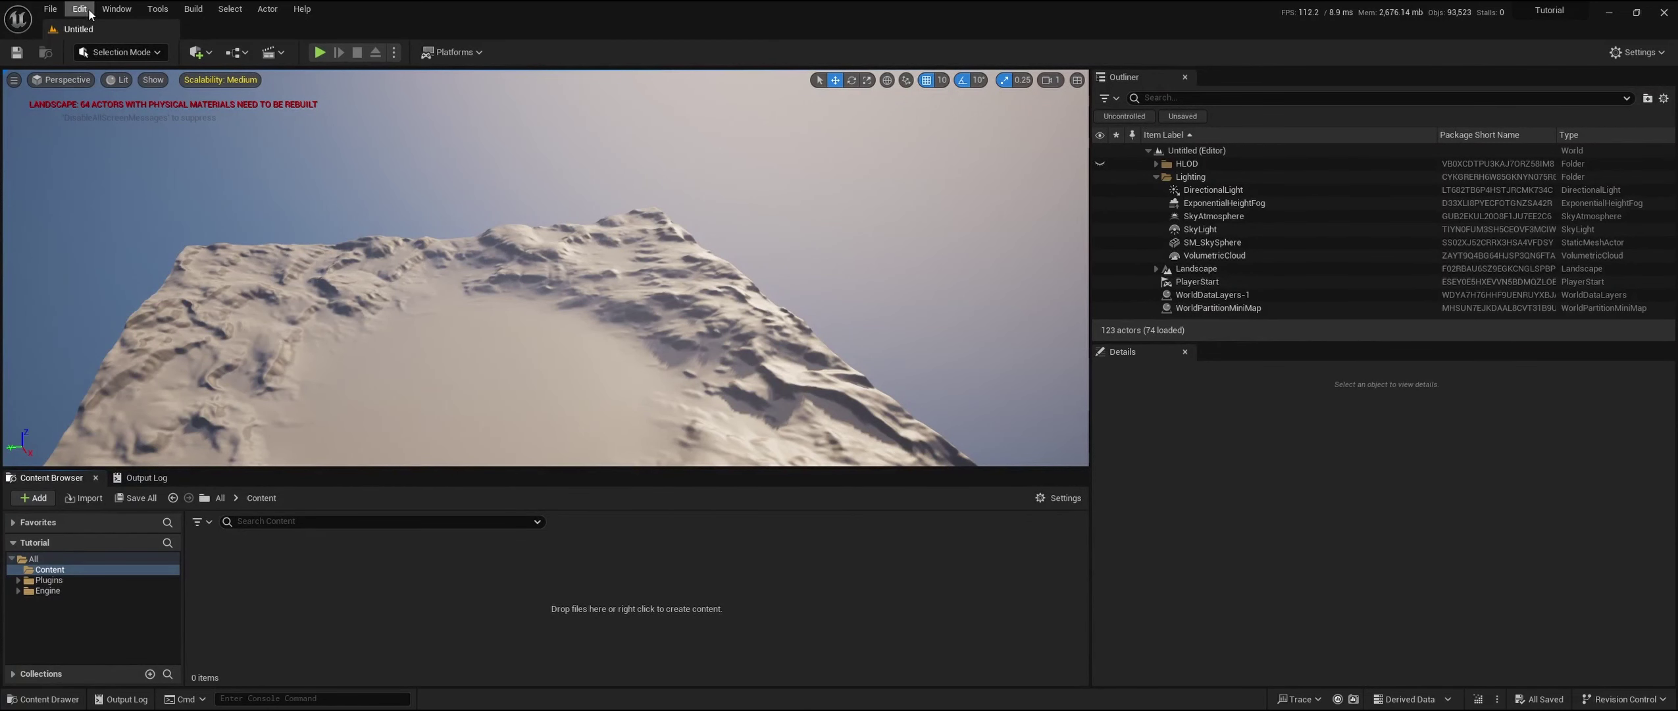
Step: Check the installed plugins in the Plugins window's Other category, then close it
{"action": "left_click", "coordinate": [81, 9]}
{"action": "left_click", "coordinate": [150, 209]}
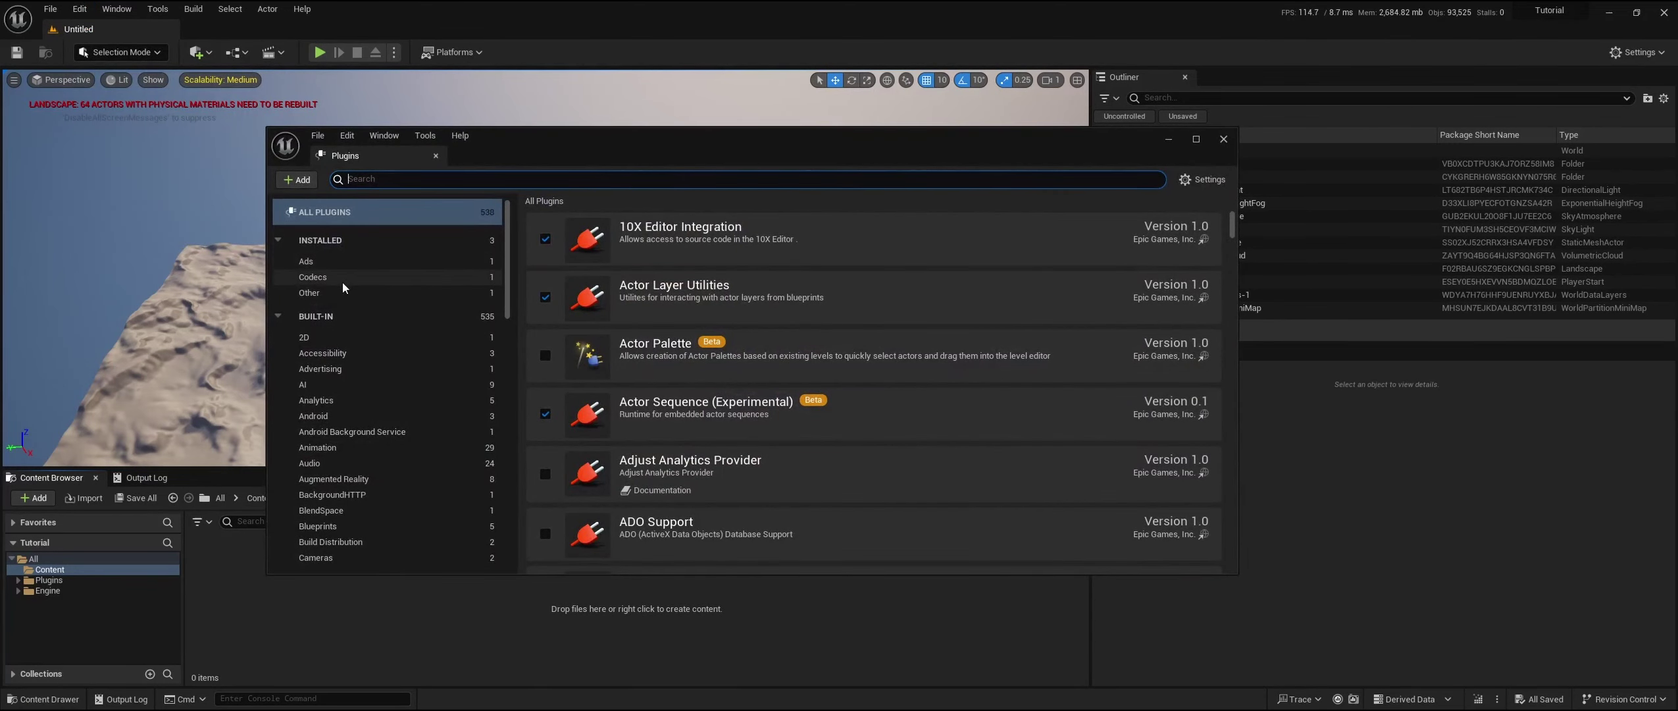
{"action": "left_click", "coordinate": [338, 293]}
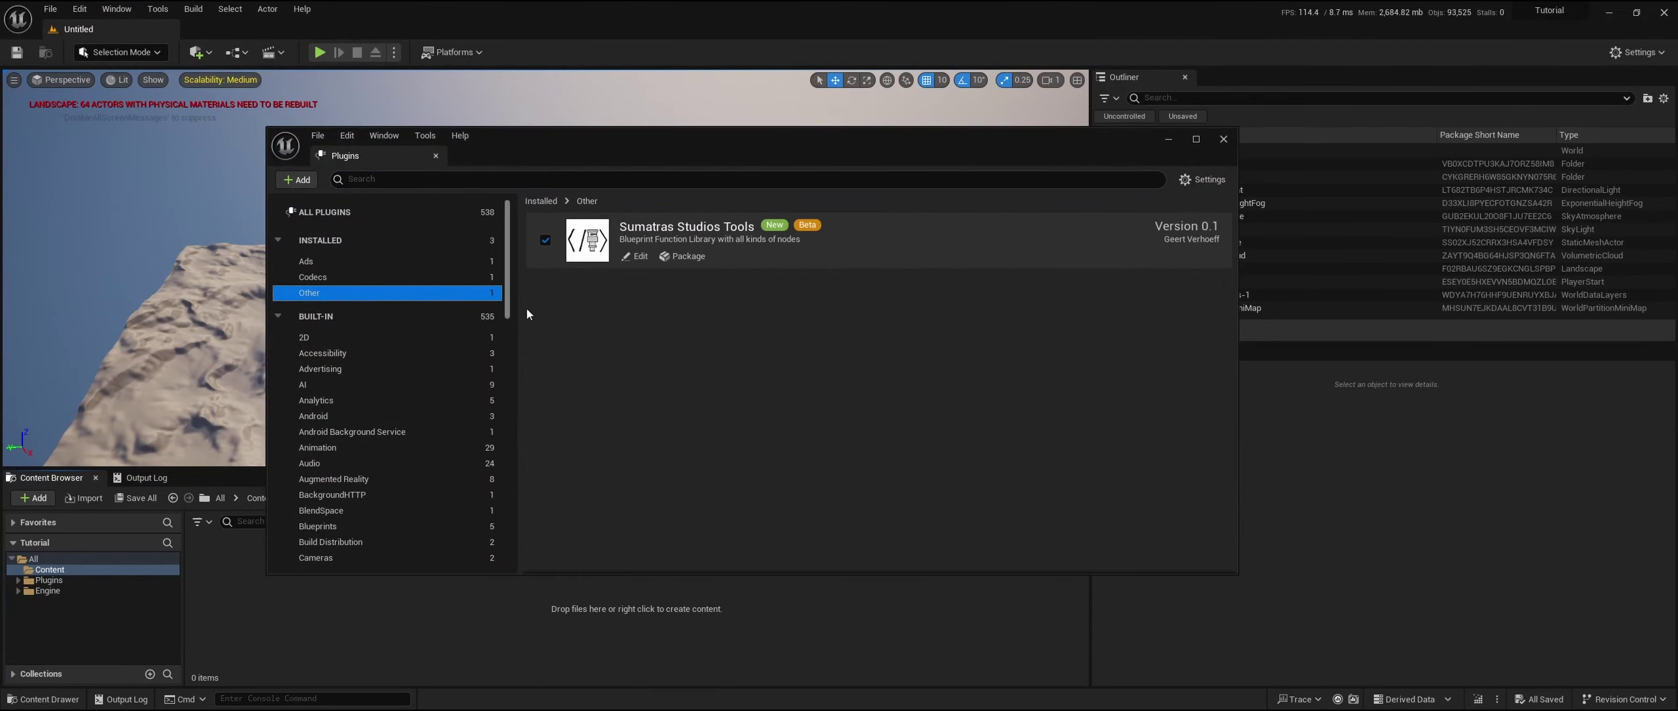
{"action": "left_click", "coordinate": [1221, 141]}
Step: Create a new Actor Blueprint class in Content named LocalTime
{"action": "right_click", "coordinate": [273, 554]}
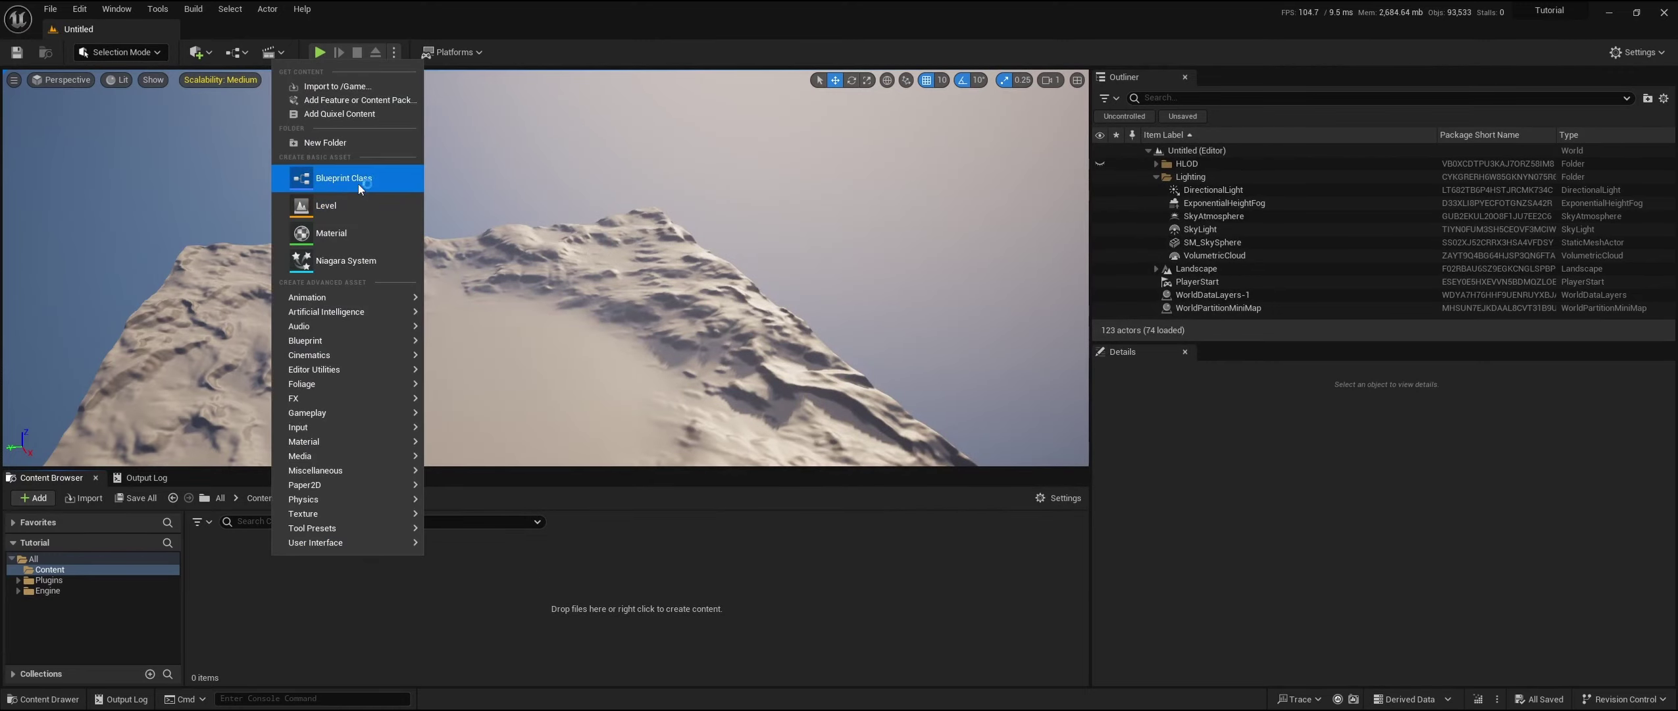
{"action": "key", "text": "Escape"}
{"action": "left_click", "coordinate": [683, 265]}
{"action": "type", "text": "LocalTime"}
{"action": "key", "text": "Return"}
Step: Open LocalTime's Event Graph and bring the Event Tick node into view
{"action": "double_click", "coordinate": [215, 564]}
{"action": "left_click", "coordinate": [568, 142]}
{"action": "left_click_drag", "start_coordinate": [756, 86], "coordinate": [669, 132]}
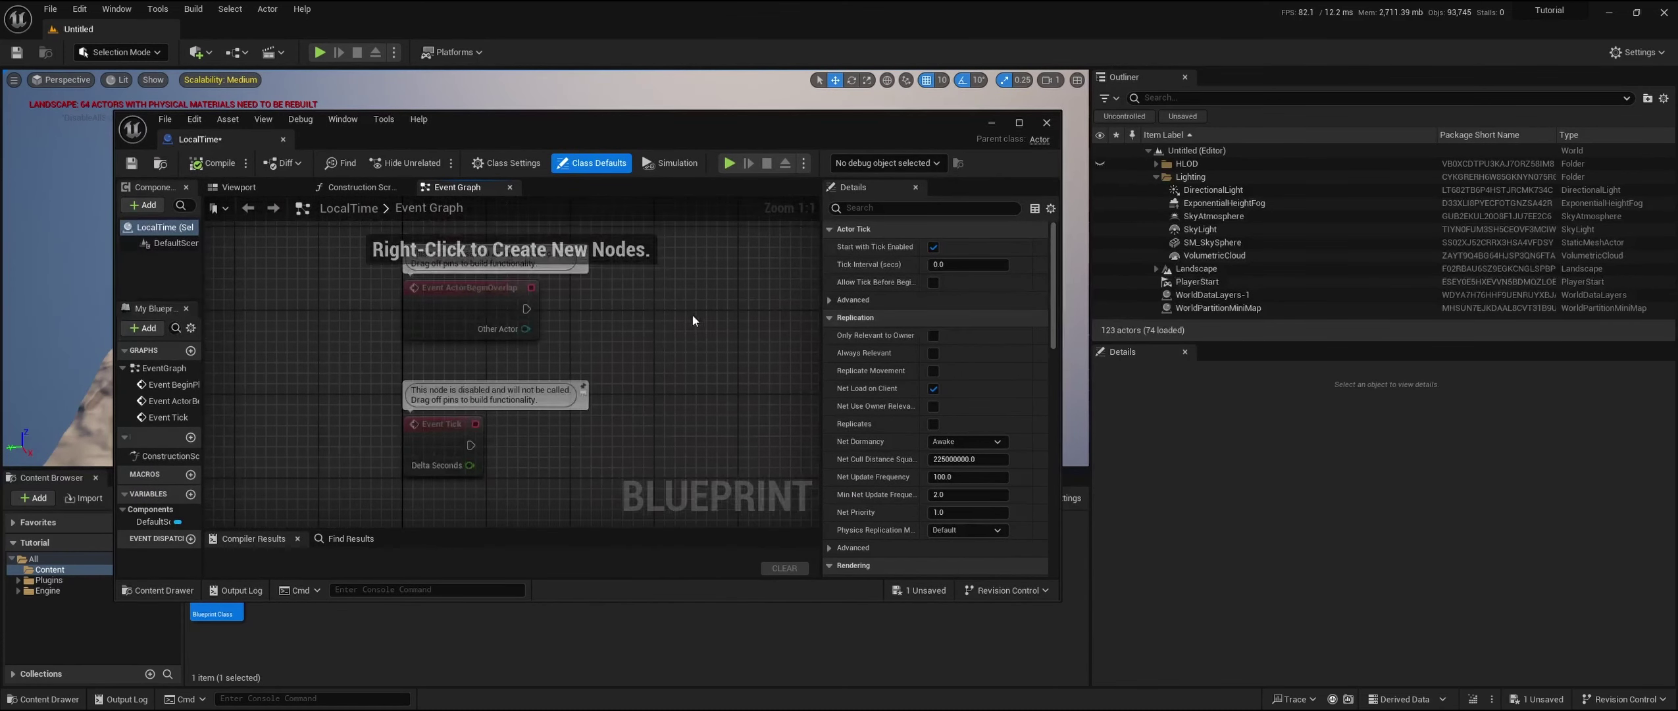
{"action": "left_click", "coordinate": [517, 374]}
{"action": "mouse_move", "coordinate": [664, 402]}
{"action": "right_mouse_down"}
{"action": "mouse_move", "coordinate": [740, 340]}
{"action": "mouse_move", "coordinate": [564, 378]}
{"action": "right_mouse_up"}
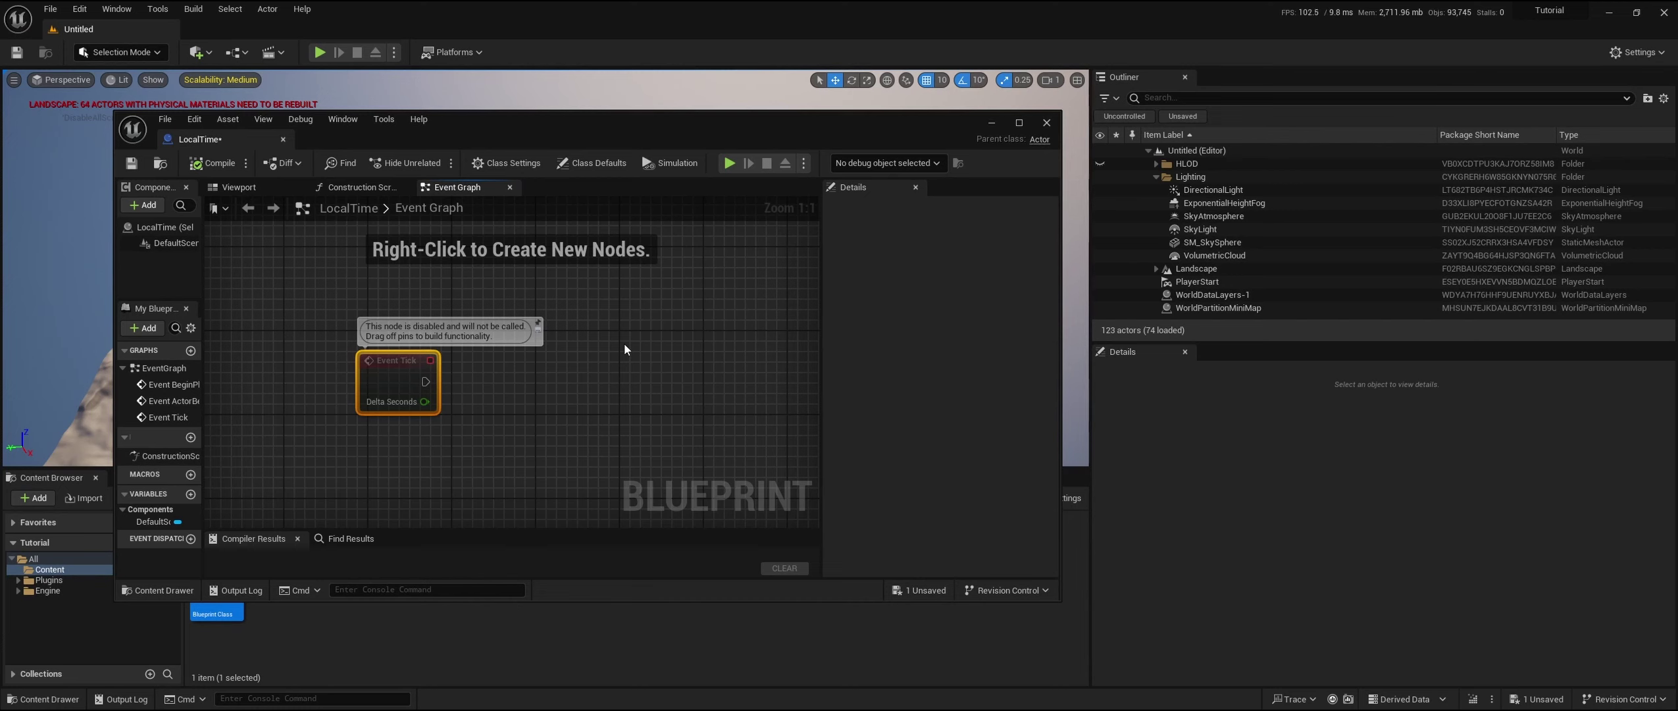
Step: Add a Local System Time to String node driven by Event Tick
{"action": "right_click", "coordinate": [591, 373]}
{"action": "type", "text": "local system"}
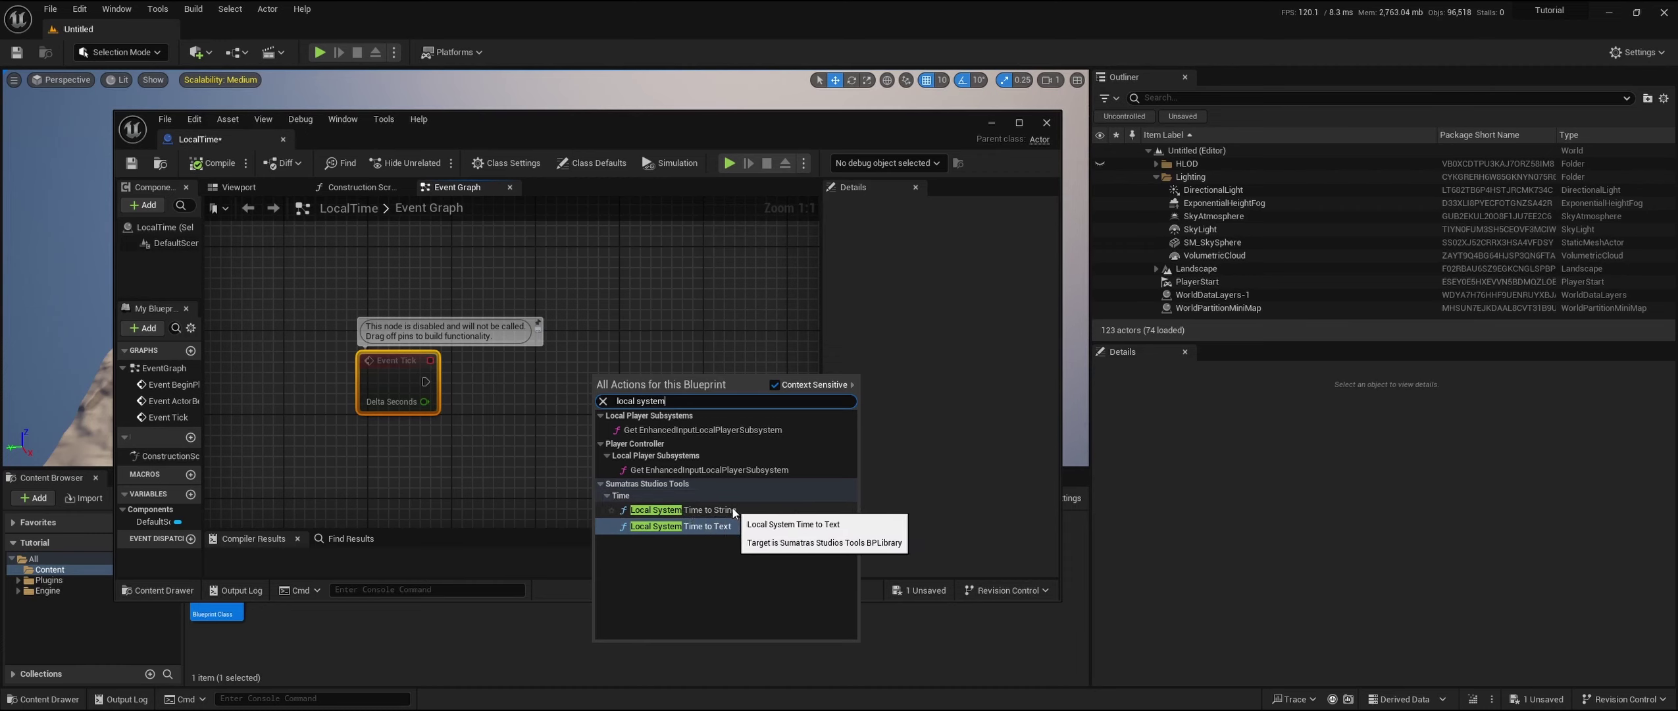
{"action": "left_click", "coordinate": [672, 511]}
{"action": "mouse_move", "coordinate": [425, 381]}
{"action": "left_mouse_down"}
{"action": "mouse_move", "coordinate": [600, 400]}
{"action": "mouse_move", "coordinate": [658, 373]}
{"action": "left_mouse_up"}
{"action": "right_click_drag", "start_coordinate": [778, 317], "coordinate": [550, 274]}
Step: Add Print String, wiring its execution and In String from the time node's Time String
{"action": "right_click", "coordinate": [597, 327]}
{"action": "type", "text": "print sti"}
{"action": "type", "text": "ng"}
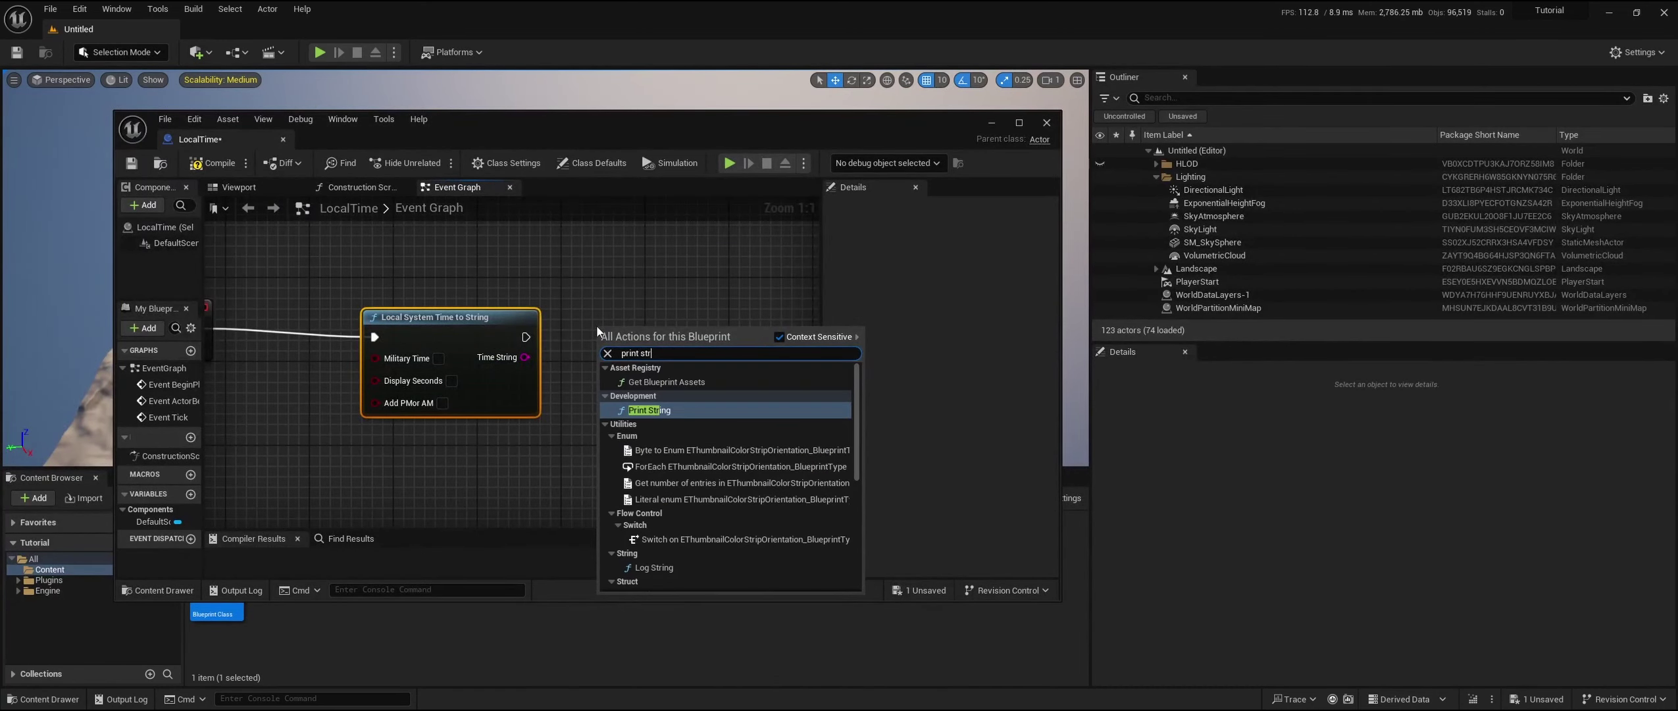
{"action": "key", "text": "Return"}
{"action": "left_click_drag", "start_coordinate": [636, 330], "coordinate": [678, 320]}
{"action": "left_click_drag", "start_coordinate": [526, 337], "coordinate": [646, 337]}
{"action": "left_click_drag", "start_coordinate": [526, 357], "coordinate": [647, 358]}
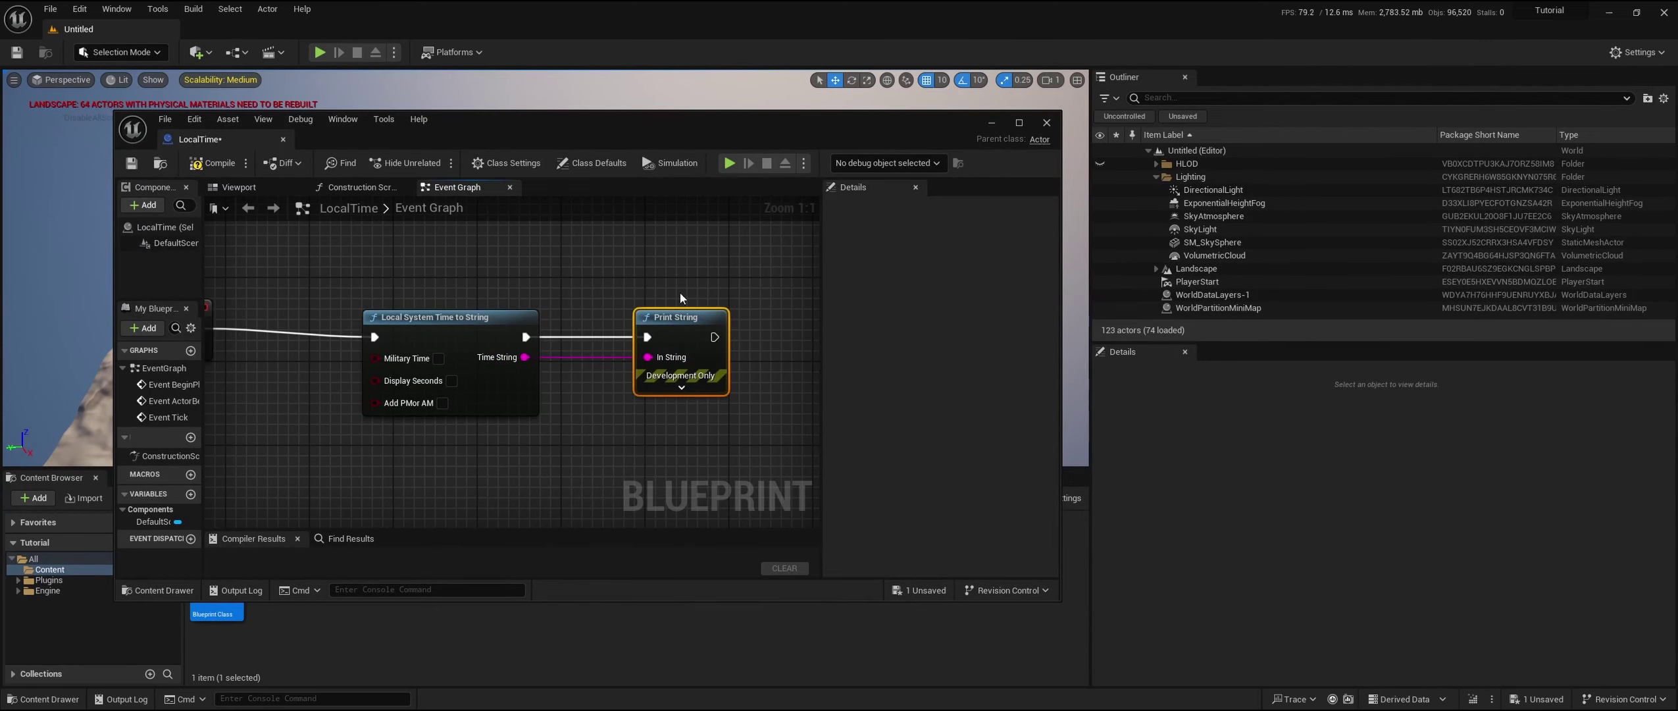
Step: Compile and save the LocalTime Blueprint
{"action": "left_click_drag", "start_coordinate": [486, 144], "coordinate": [740, 112]}
{"action": "left_click", "coordinate": [474, 137]}
{"action": "key", "text": "ctrl+s"}
Step: Place a LocalTime actor in the level and play it twice to test printing
{"action": "left_click_drag", "start_coordinate": [216, 570], "coordinate": [292, 374]}
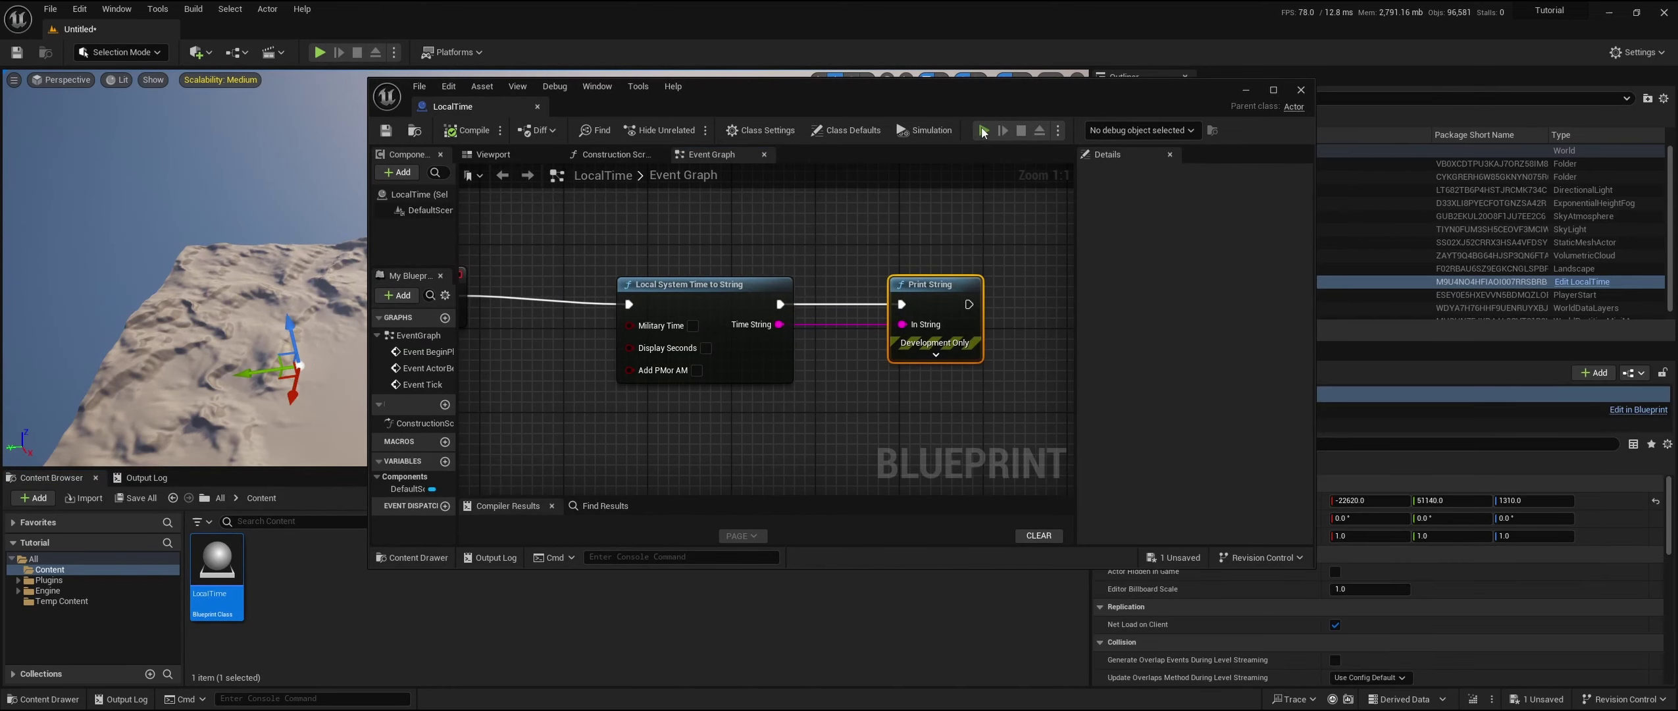
{"action": "left_click", "coordinate": [981, 132]}
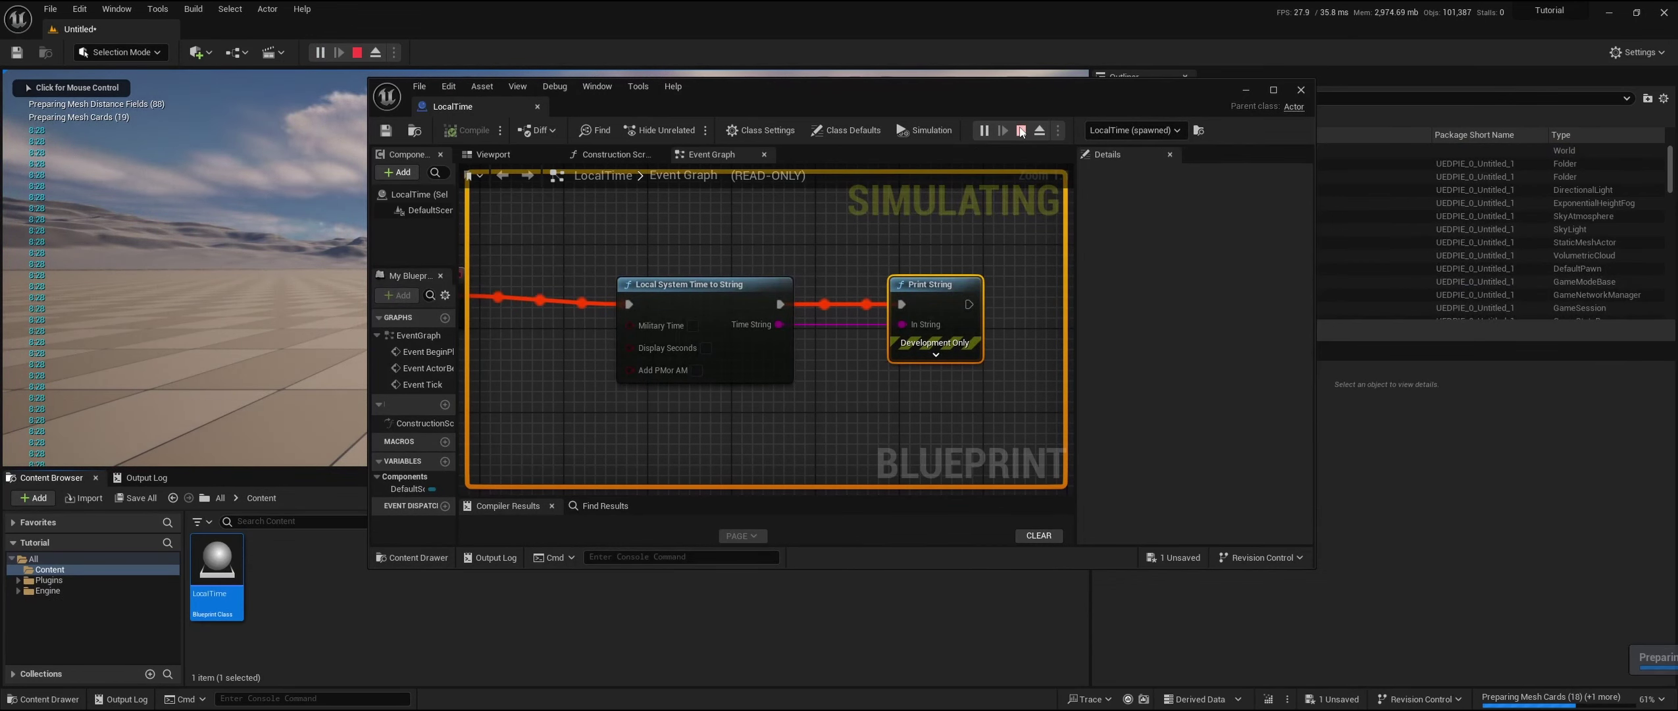
{"action": "key", "text": "Escape"}
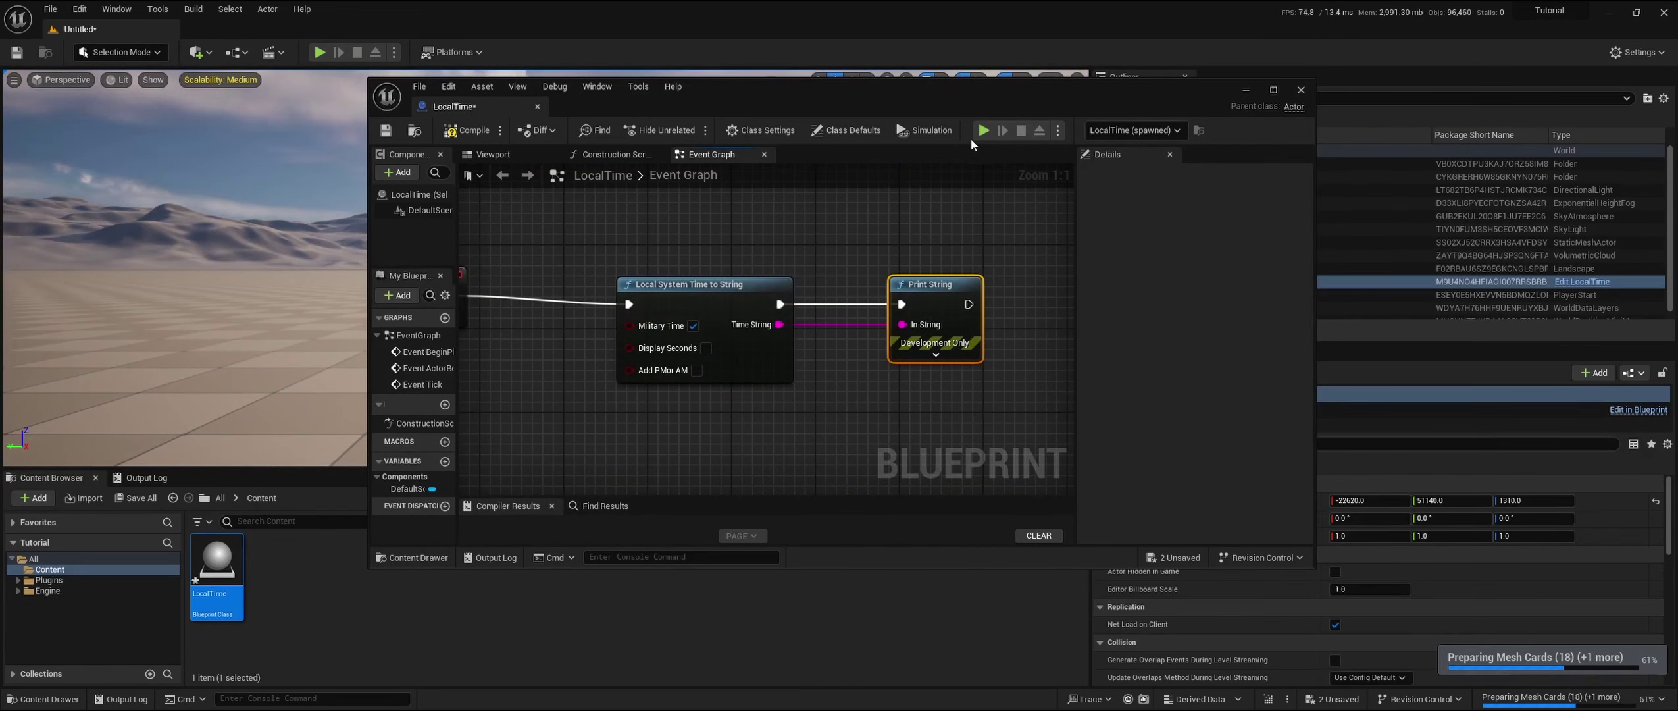
{"action": "left_click", "coordinate": [983, 130]}
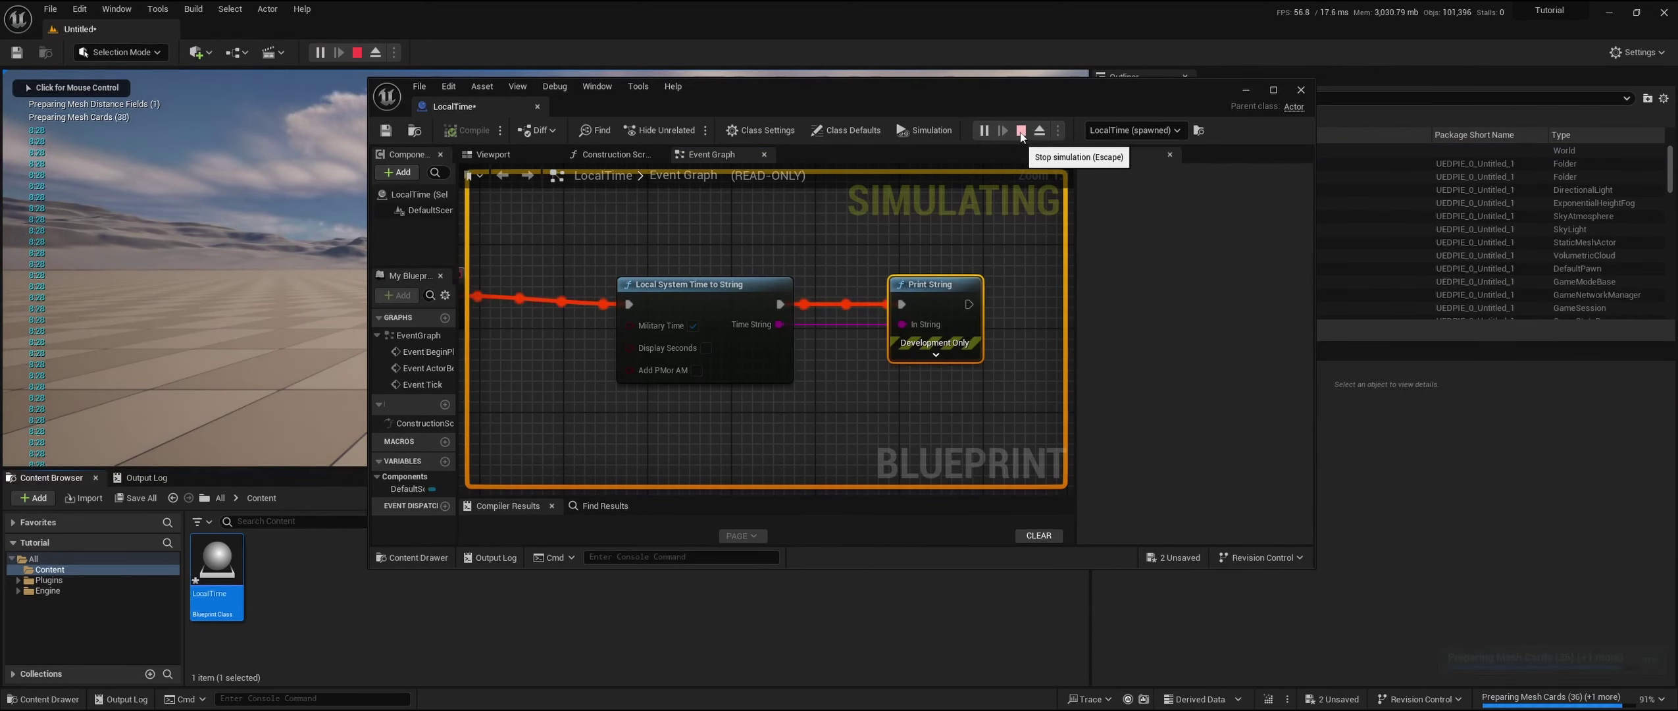
{"action": "left_click", "coordinate": [1021, 133]}
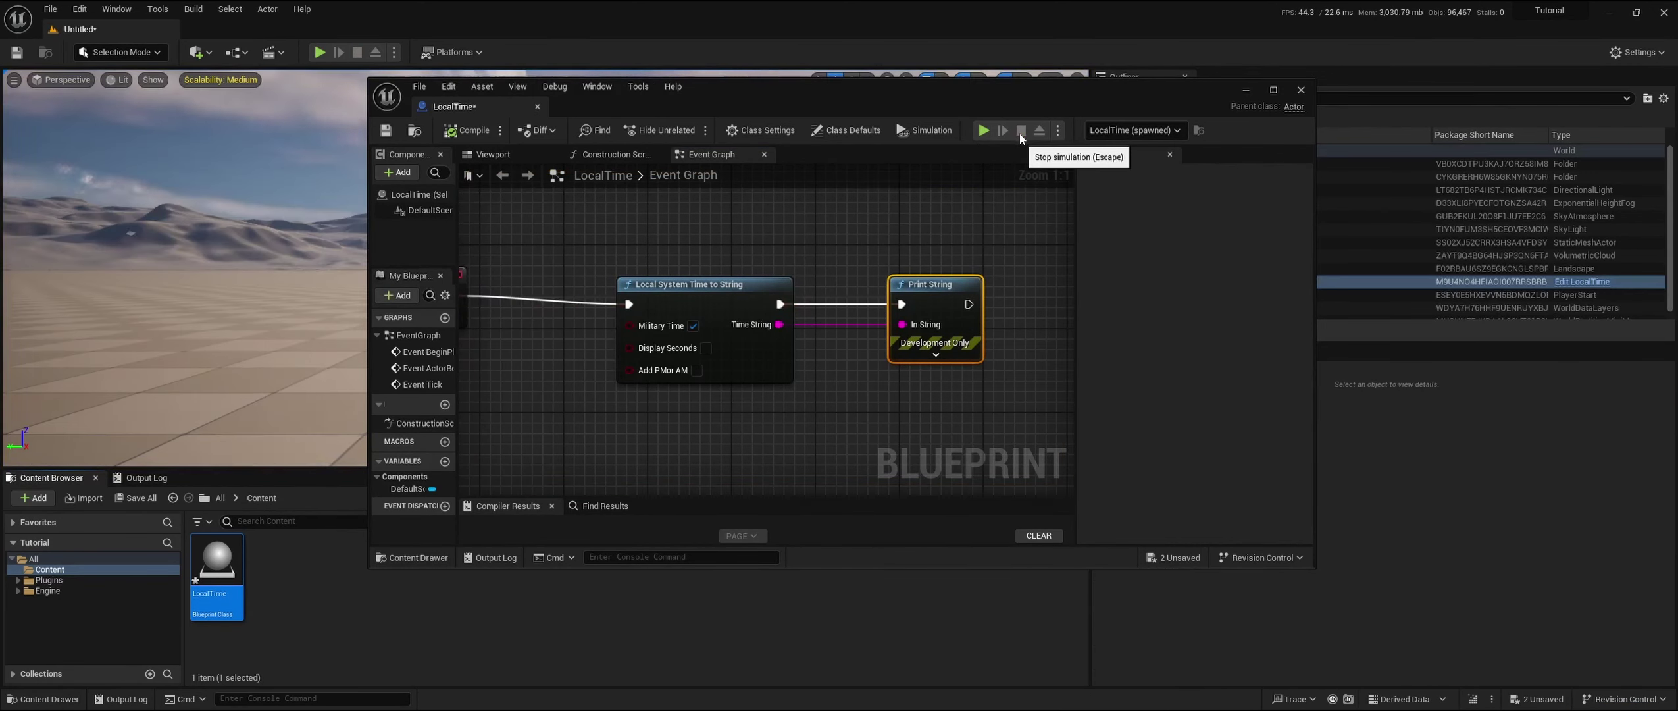
Step: Enable Display Seconds on the time node and simulate to check the output
{"action": "left_click", "coordinate": [707, 347]}
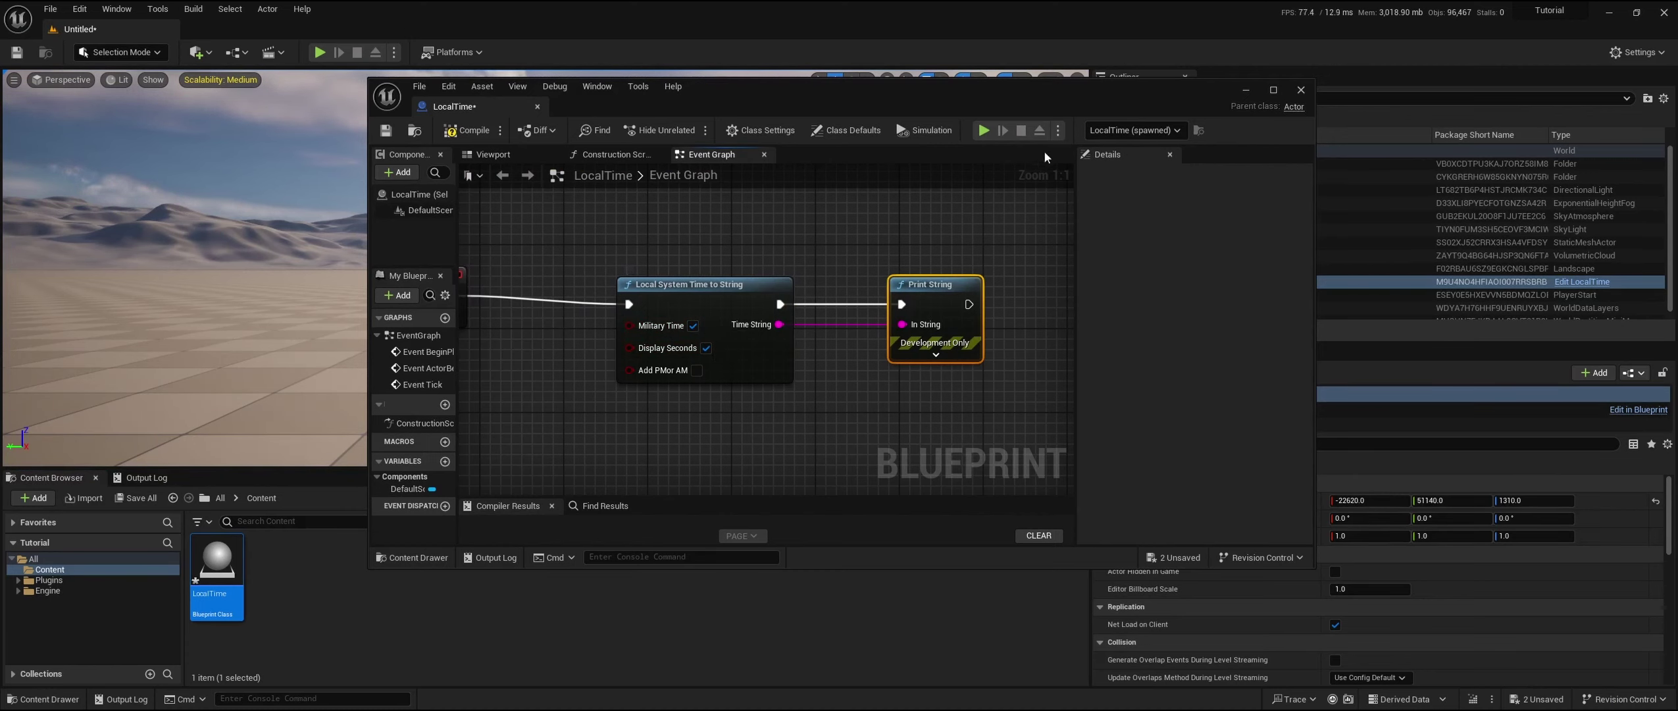
{"action": "left_click", "coordinate": [987, 135]}
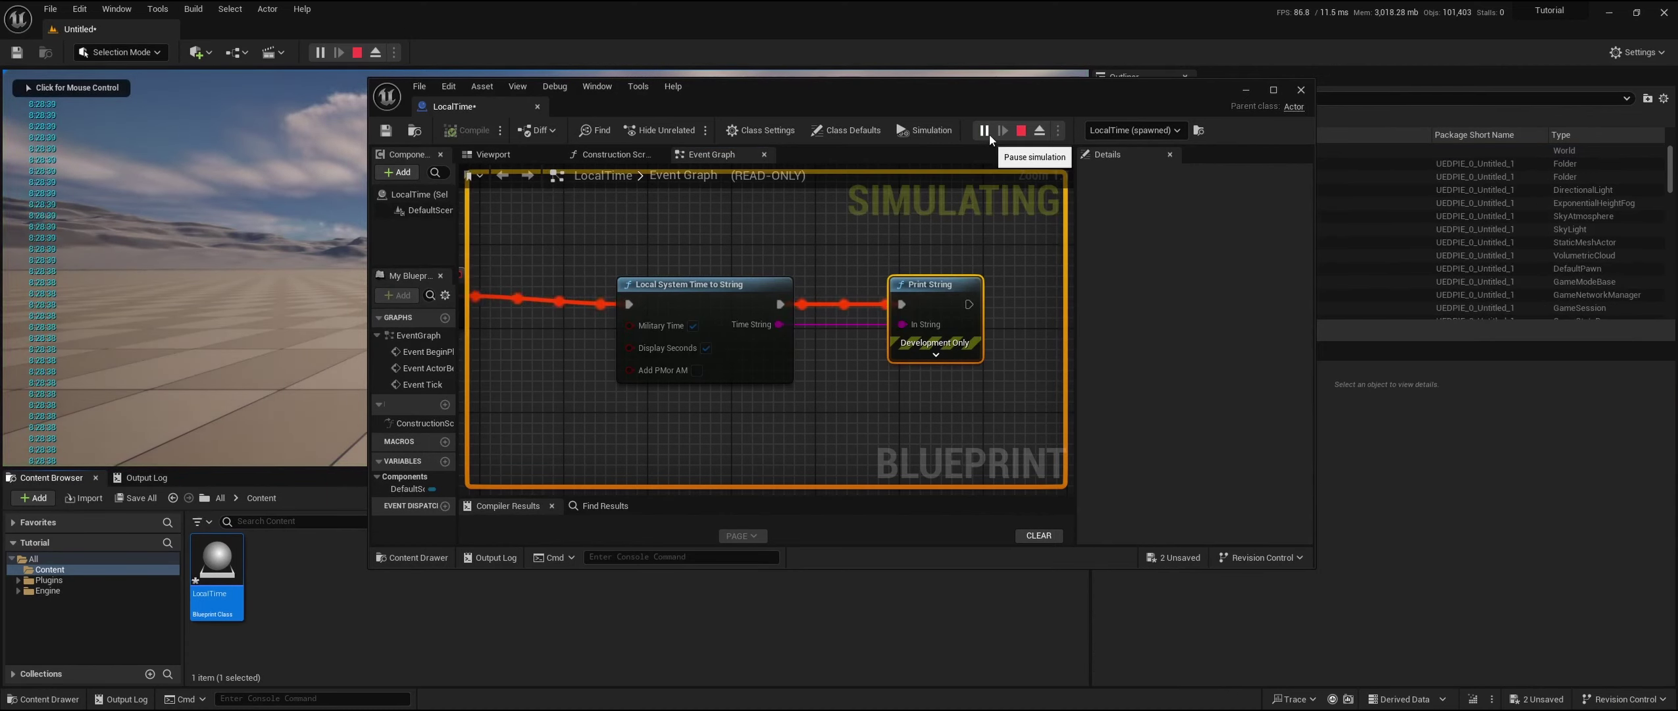
{"action": "left_click", "coordinate": [1023, 131]}
Step: Enable Add PM or AM and simulate again to check the format
{"action": "left_click", "coordinate": [697, 370]}
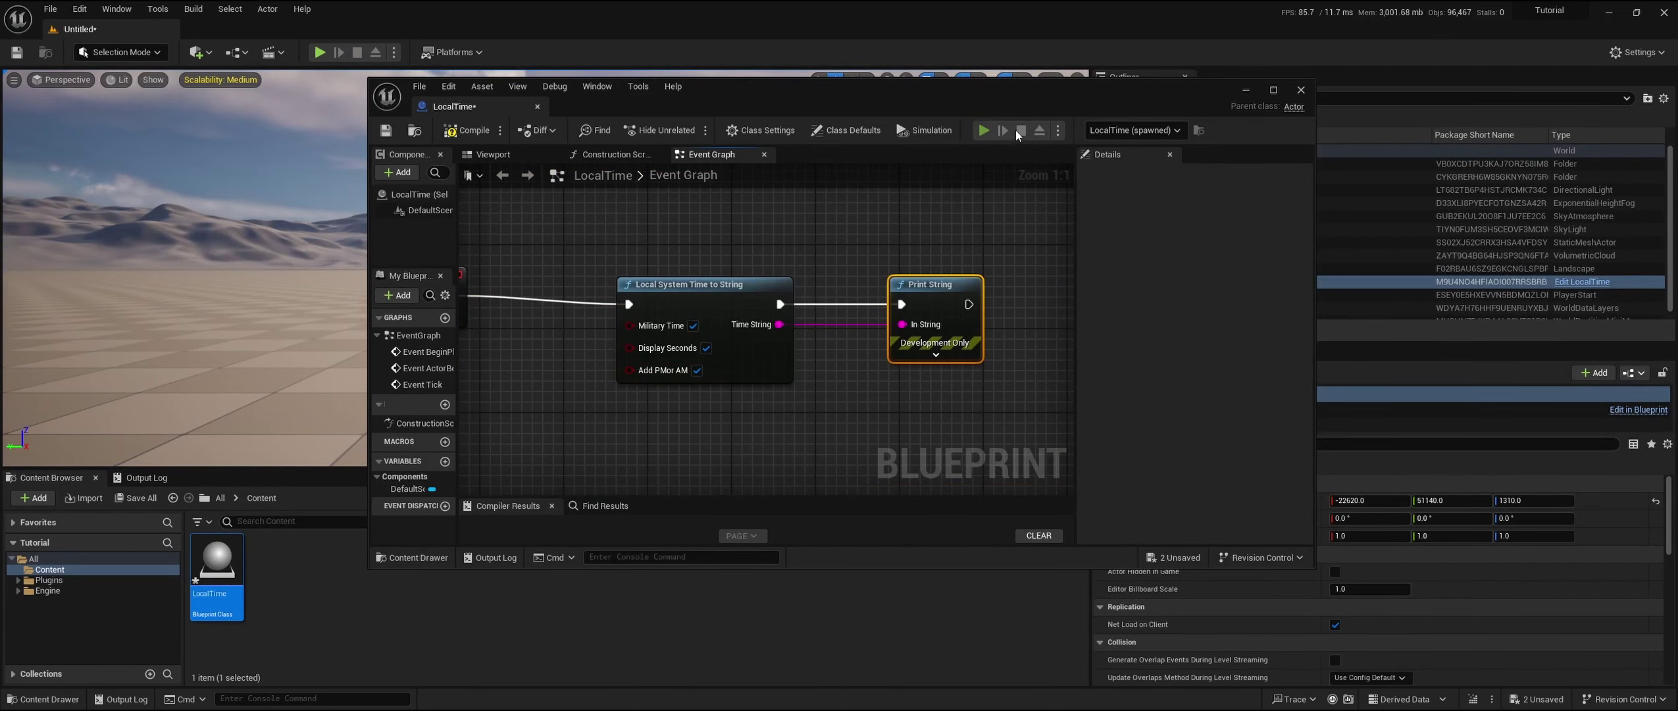
{"action": "left_click", "coordinate": [984, 131]}
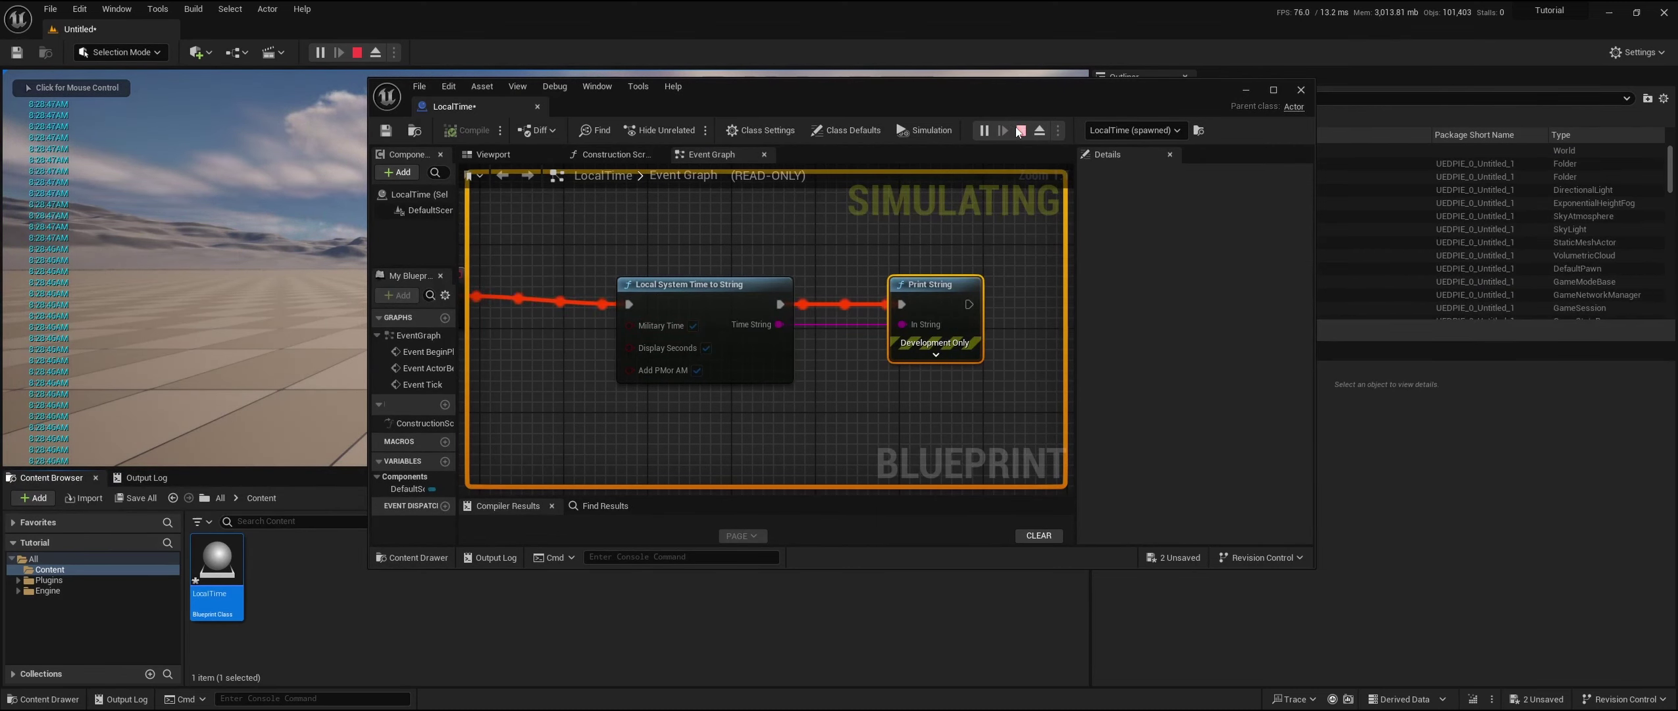
{"action": "left_click", "coordinate": [1021, 130]}
Step: Add a Local System Time to Text node to the graph
{"action": "right_click", "coordinate": [755, 215]}
{"action": "type", "text": "local system"}
{"action": "left_click", "coordinate": [827, 366]}
{"action": "right_click_drag", "start_coordinate": [906, 250], "coordinate": [709, 306]}
{"action": "left_click_drag", "start_coordinate": [709, 307], "coordinate": [829, 297]}
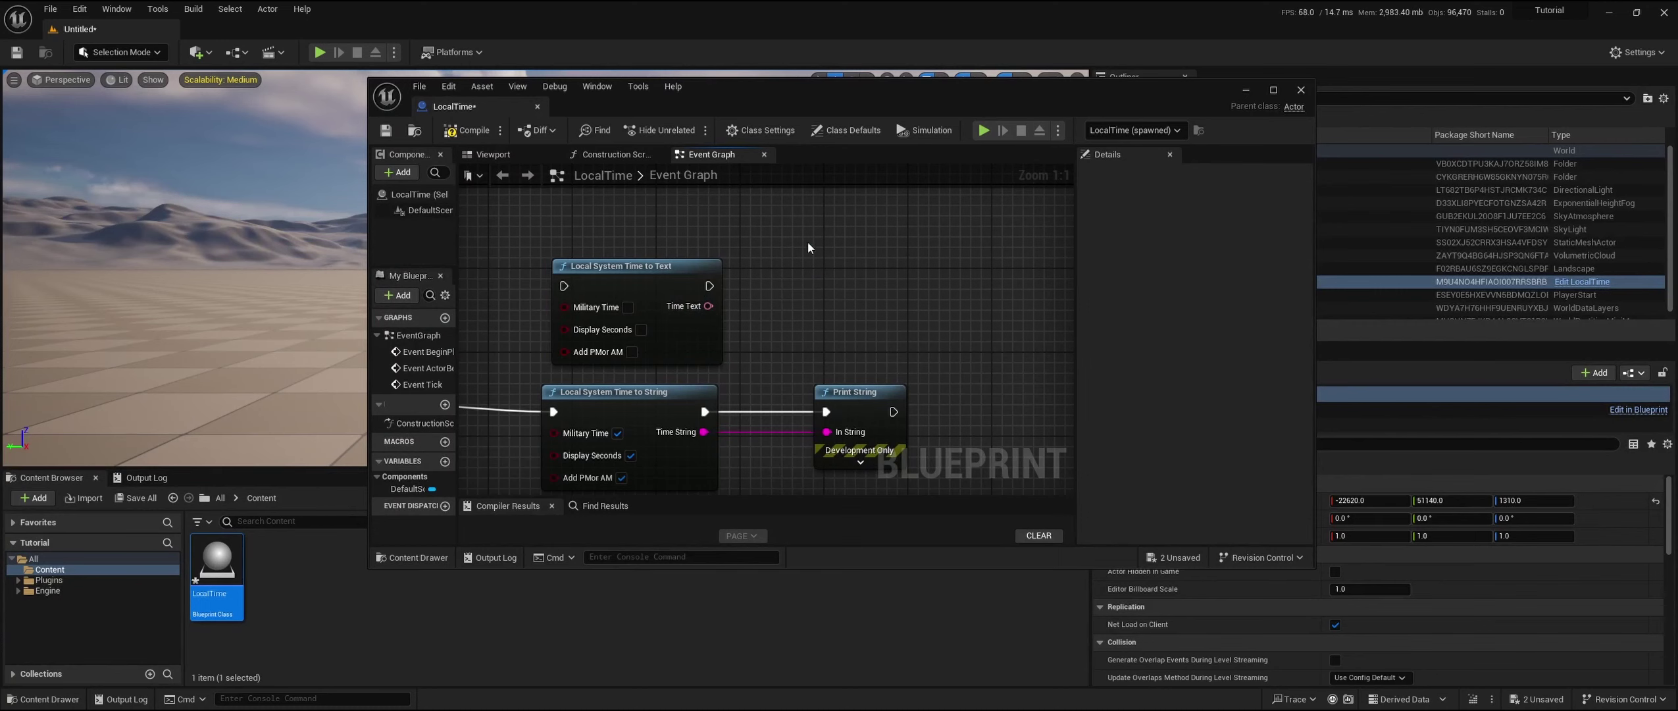
Step: Delete the Local System Time to String and Print String nodes
{"action": "right_click_drag", "start_coordinate": [810, 223], "coordinate": [1040, 198]}
{"action": "left_click", "coordinate": [780, 414]}
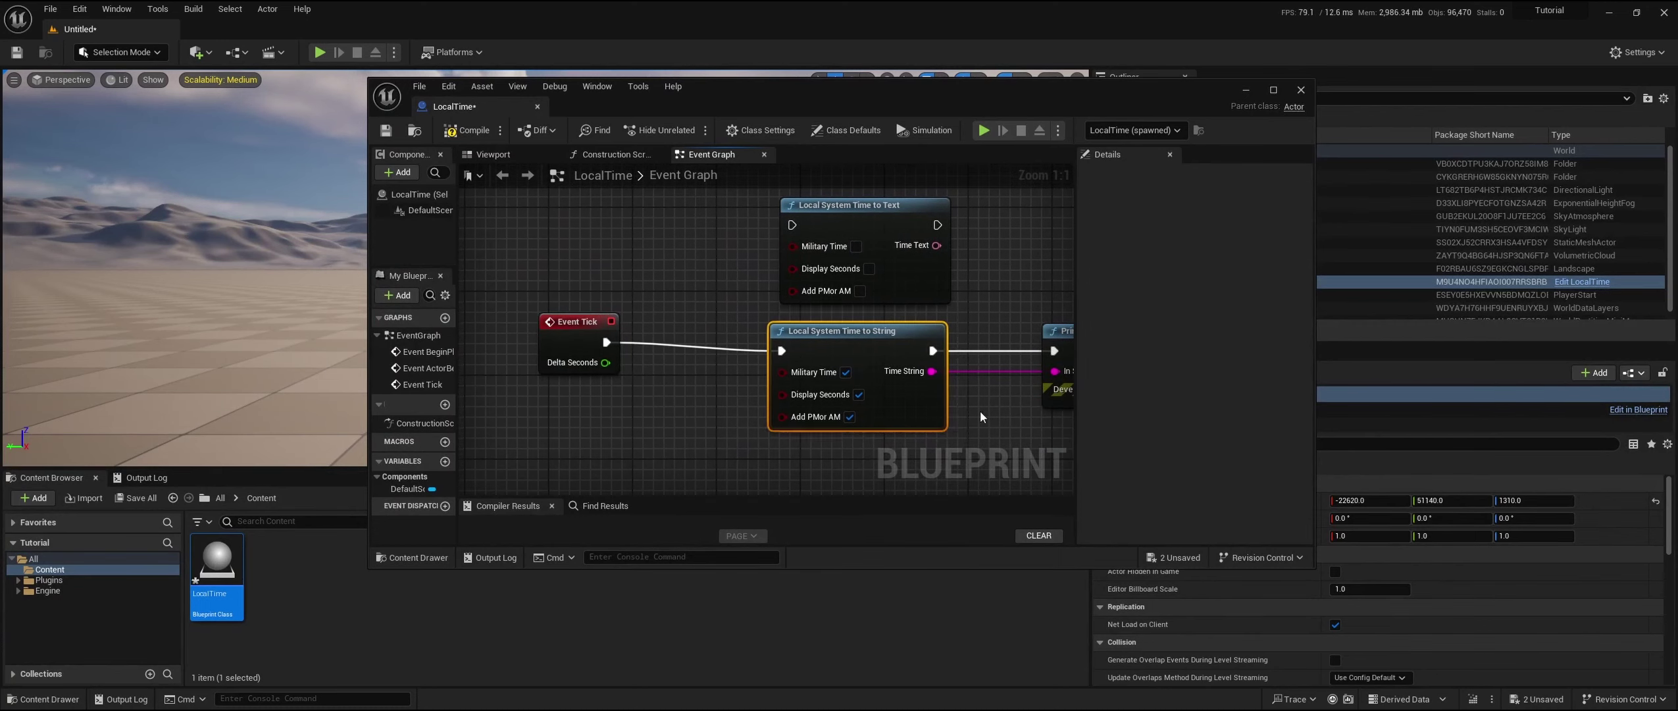
{"action": "right_click_drag", "start_coordinate": [982, 399], "coordinate": [792, 340]}
{"action": "left_click_drag", "start_coordinate": [981, 417], "coordinate": [665, 425]}
{"action": "key", "text": "Delete"}
Step: Give the LocalTime actor a TextRender component
{"action": "right_click_drag", "start_coordinate": [656, 360], "coordinate": [729, 418]}
{"action": "left_click", "coordinate": [401, 173]}
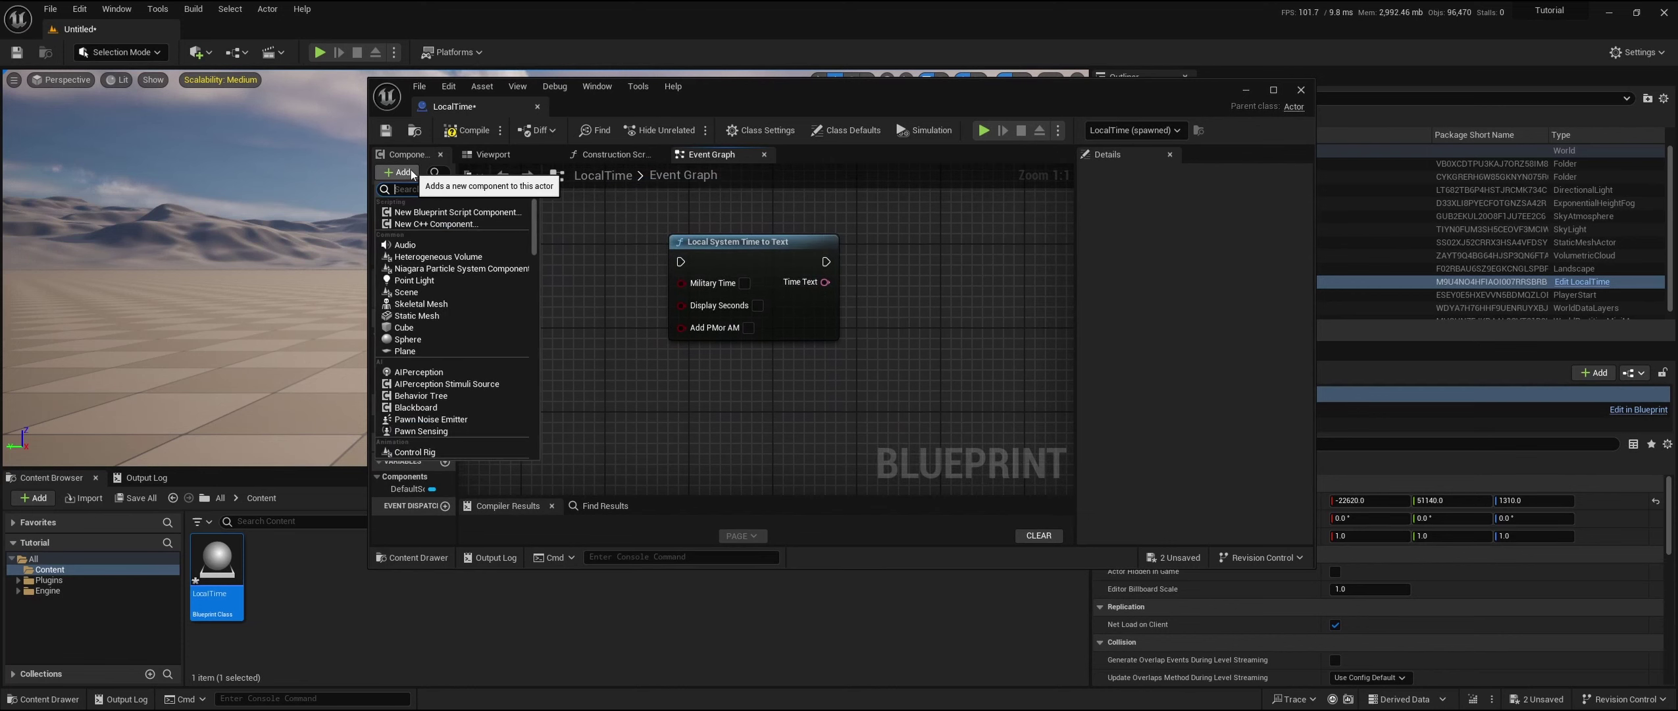
{"action": "left_click", "coordinate": [443, 219]}
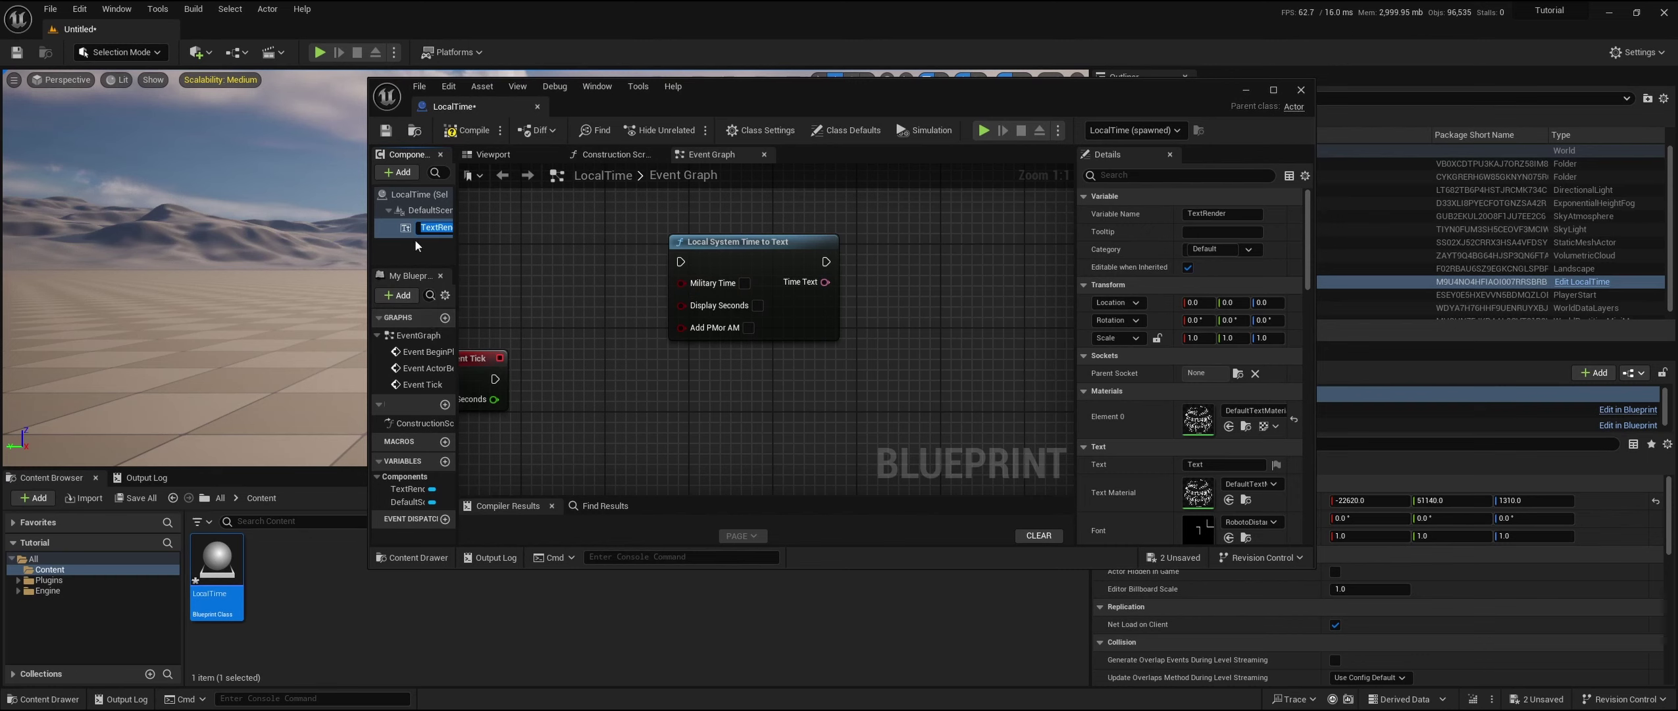
Step: Bring a TextRender reference into the graph and create a Set Text node from it
{"action": "key", "text": "Return"}
{"action": "left_click_drag", "start_coordinate": [415, 229], "coordinate": [918, 363]}
{"action": "left_click_drag", "start_coordinate": [755, 245], "coordinate": [408, 286]}
{"action": "mouse_move", "coordinate": [963, 367]}
{"action": "left_mouse_down"}
{"action": "mouse_move", "coordinate": [695, 292]}
{"action": "mouse_move", "coordinate": [752, 226]}
{"action": "left_mouse_up"}
{"action": "type", "text": "set text"}
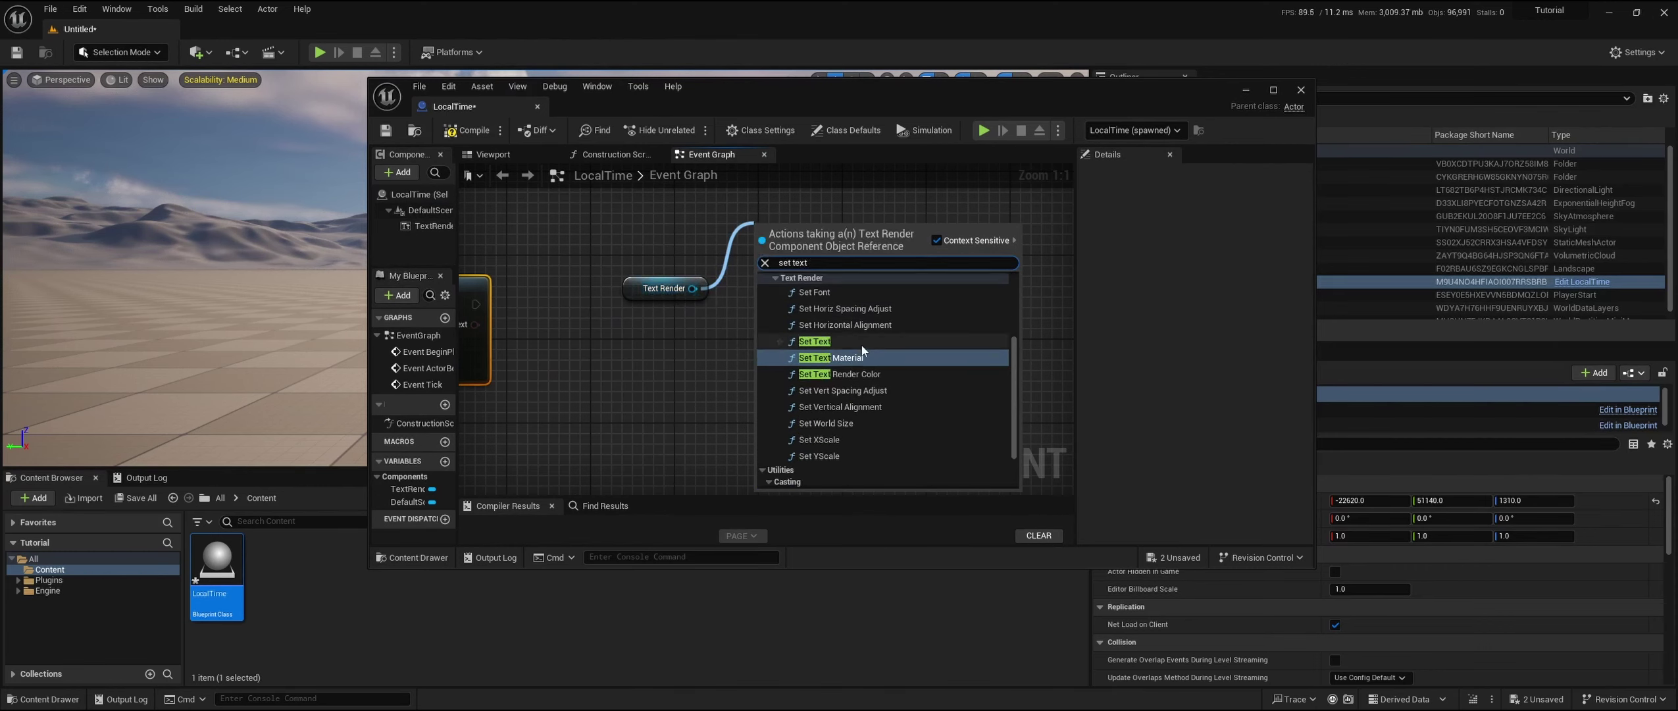
{"action": "left_click", "coordinate": [813, 365]}
Step: Chain Event Tick through Local System Time to Text into Set Text
{"action": "right_click_drag", "start_coordinate": [525, 329], "coordinate": [755, 379]}
{"action": "left_click_drag", "start_coordinate": [637, 364], "coordinate": [696, 363]}
{"action": "right_click_drag", "start_coordinate": [486, 327], "coordinate": [558, 323]}
{"action": "left_click_drag", "start_coordinate": [496, 331], "coordinate": [496, 258]}
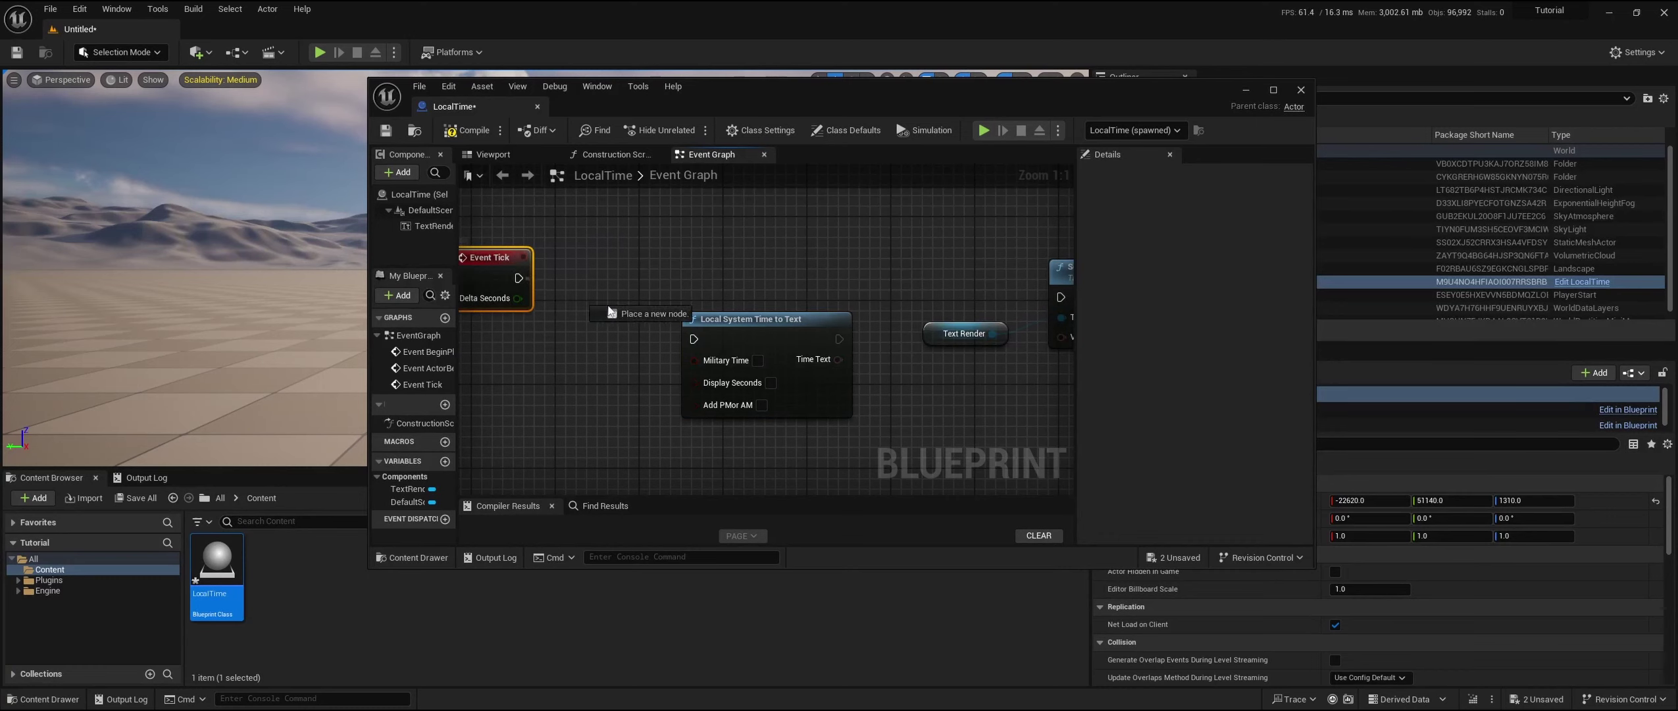
{"action": "left_click_drag", "start_coordinate": [608, 312], "coordinate": [692, 338]}
{"action": "left_click_drag", "start_coordinate": [839, 338], "coordinate": [1060, 296]}
Step: Connect Time Text to Set Text's Value and align the nodes
{"action": "right_click_drag", "start_coordinate": [918, 419], "coordinate": [666, 377]}
{"action": "left_click_drag", "start_coordinate": [941, 296], "coordinate": [961, 294]}
{"action": "right_click_drag", "start_coordinate": [642, 388], "coordinate": [775, 355]}
{"action": "left_click_drag", "start_coordinate": [718, 283], "coordinate": [961, 305]}
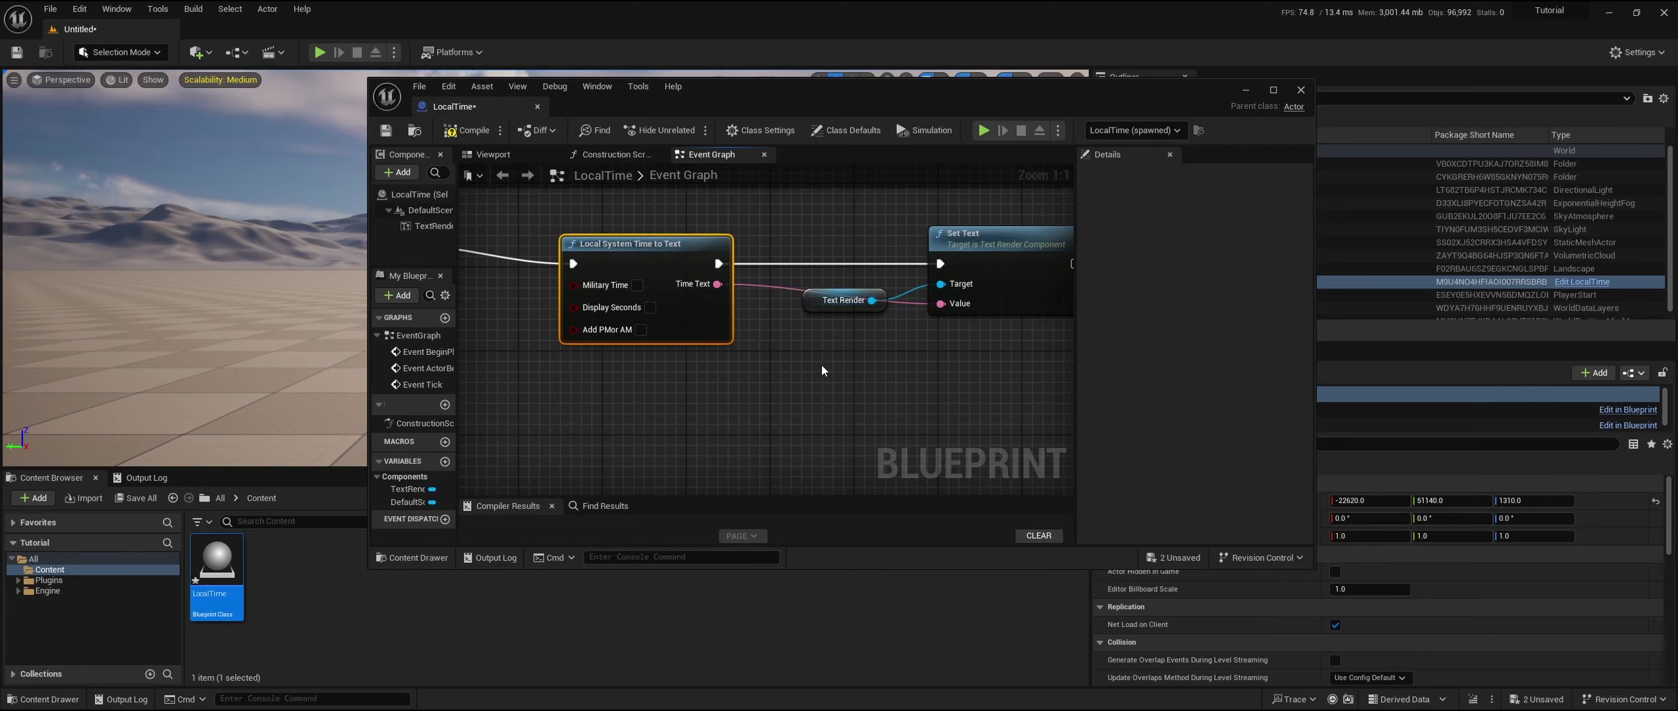
{"action": "left_click_drag", "start_coordinate": [663, 264], "coordinate": [663, 244]}
{"action": "left_click_drag", "start_coordinate": [970, 250], "coordinate": [969, 239]}
{"action": "left_click", "coordinate": [814, 300]}
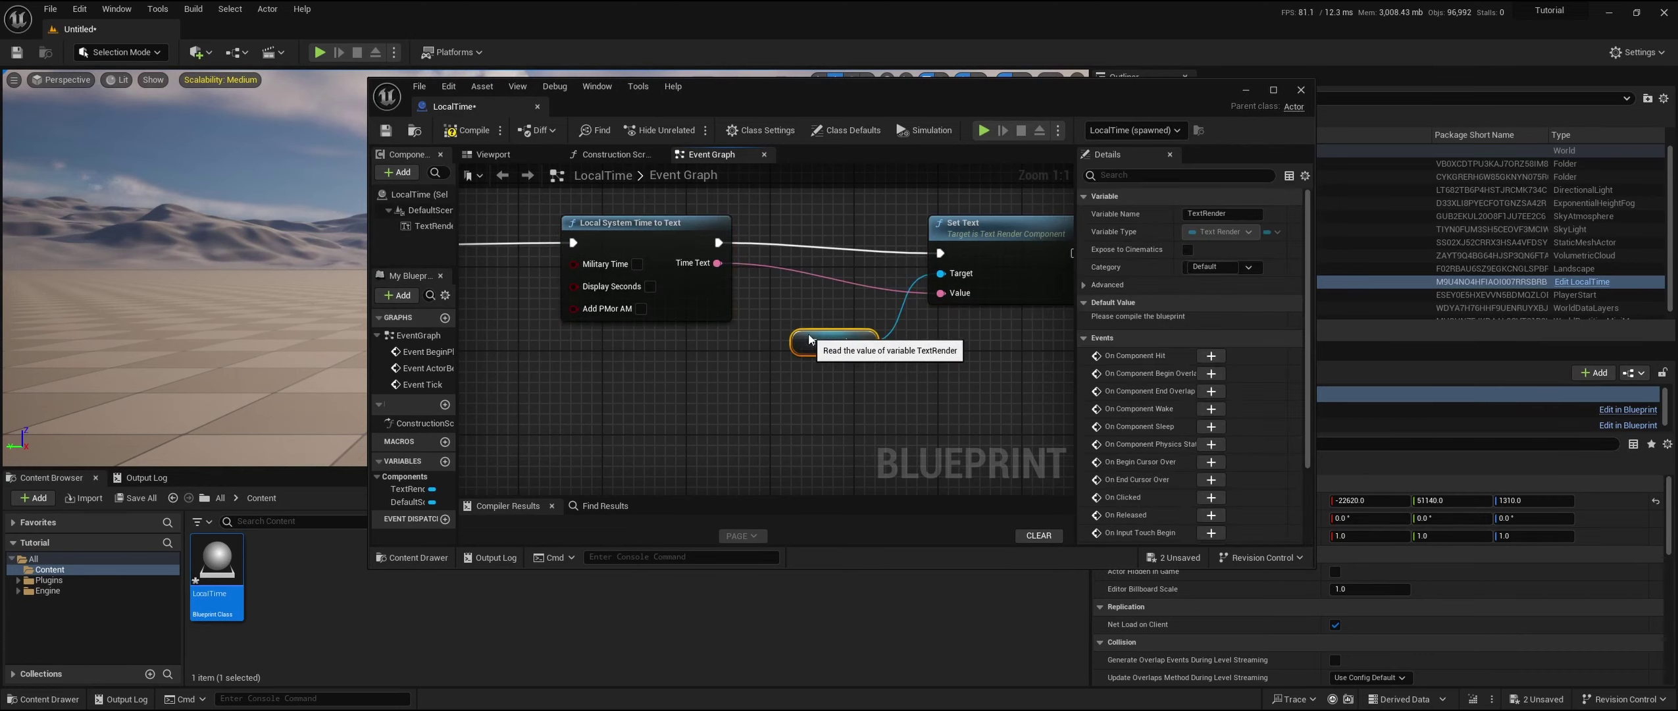
Step: Check the actor's components in the Viewport preview, switching back and forth with the graph
{"action": "left_click", "coordinate": [513, 159]}
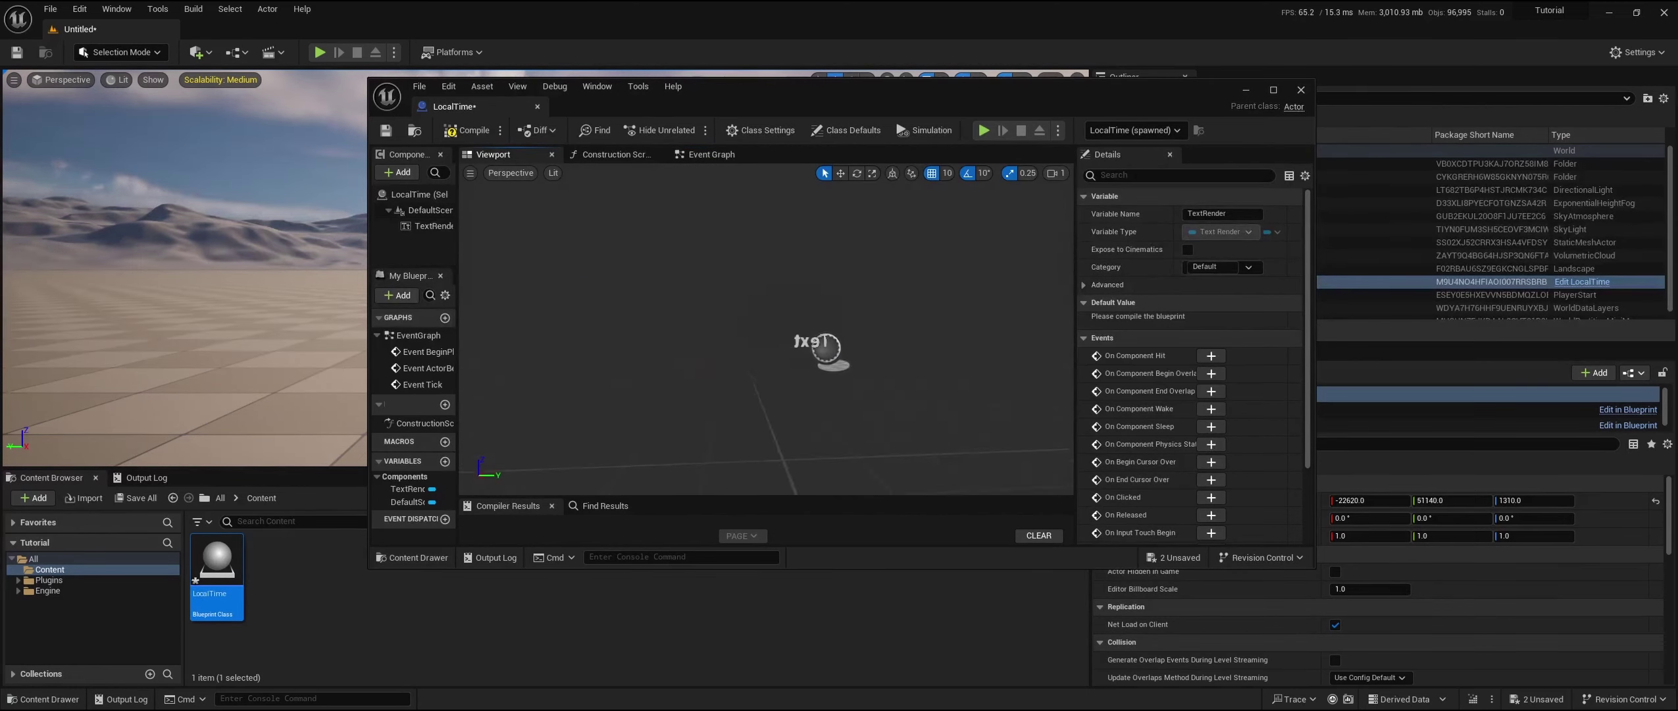
{"action": "left_click_drag", "start_coordinate": [729, 102], "coordinate": [658, 191]}
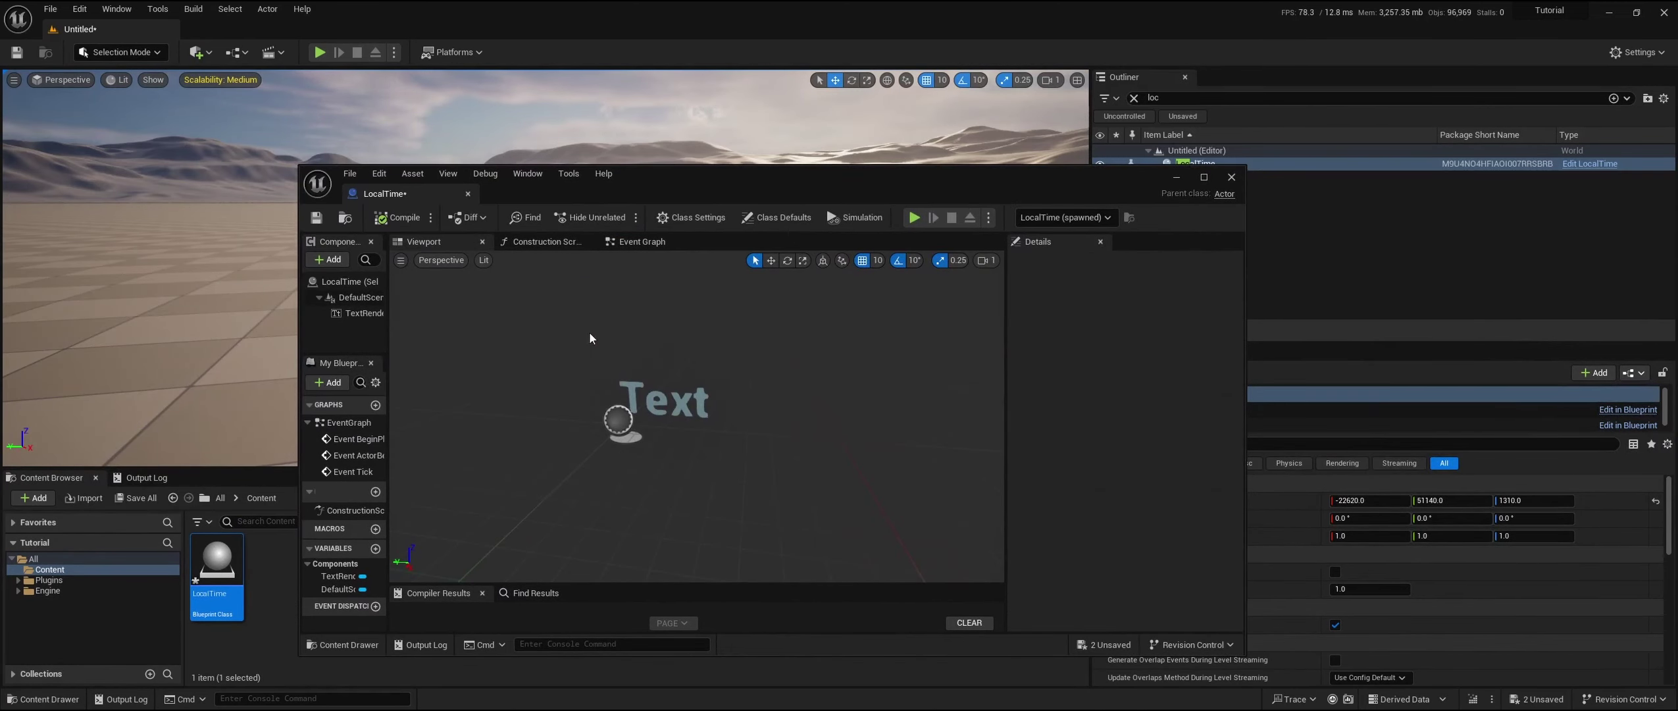
{"action": "left_click", "coordinate": [631, 245]}
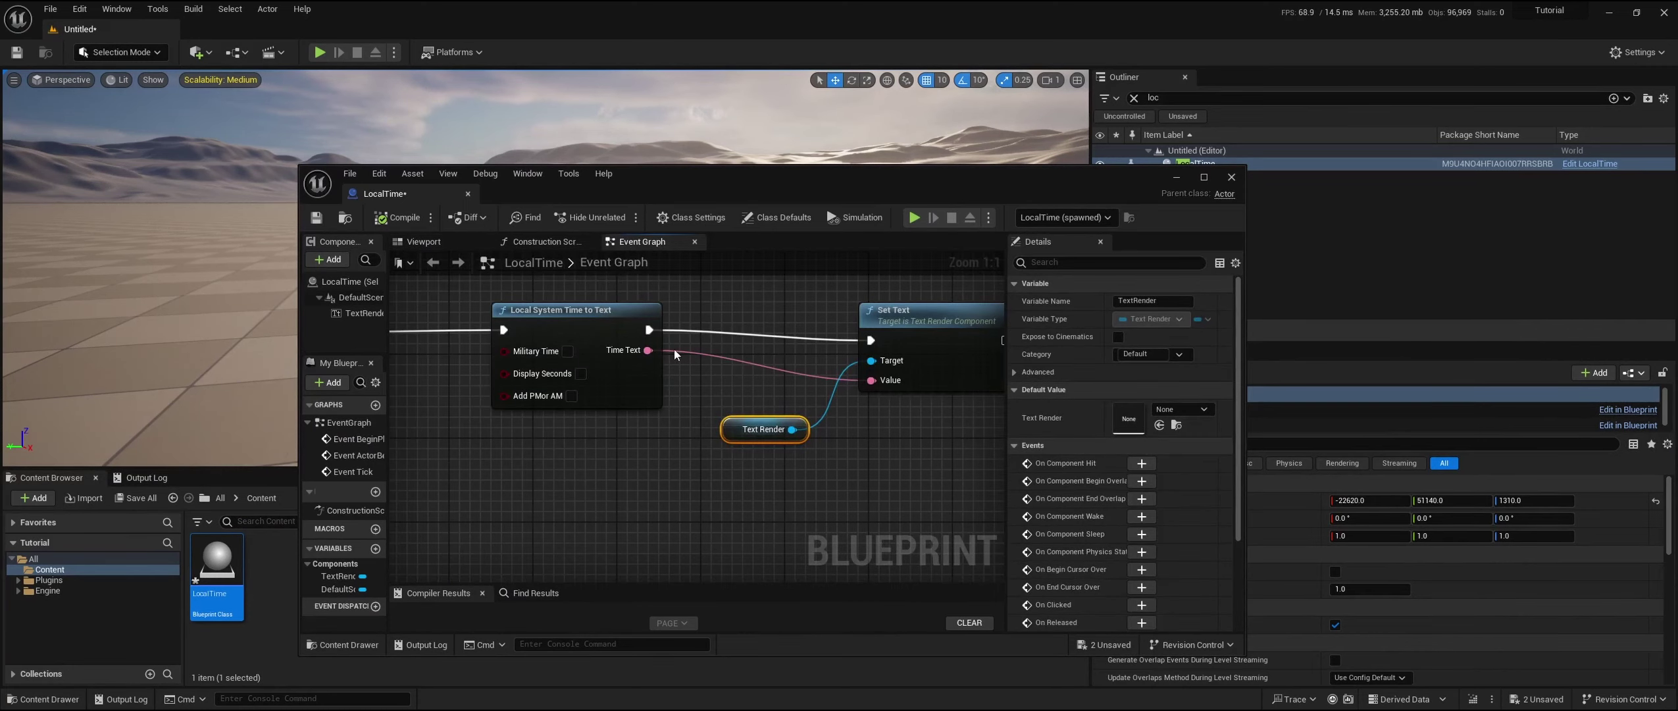
{"action": "left_click", "coordinate": [422, 242]}
{"action": "left_click_drag", "start_coordinate": [873, 181], "coordinate": [949, 308]}
Step: Replace the old LocalTime actor with a fresh one and play to see the clock text
{"action": "left_click", "coordinate": [1281, 167]}
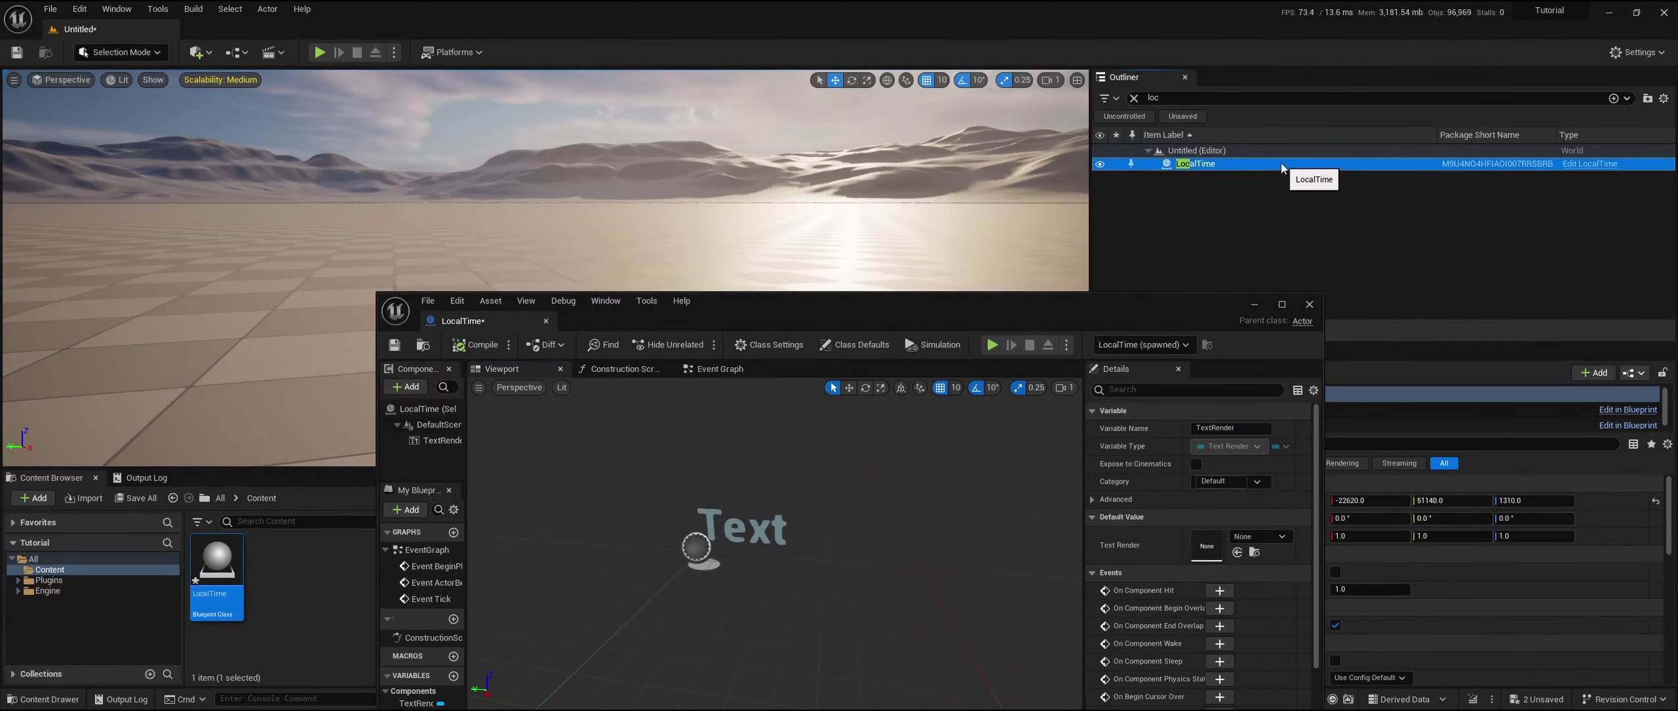
{"action": "key", "text": "Delete"}
{"action": "mouse_move", "coordinate": [217, 577]}
{"action": "left_mouse_down"}
{"action": "mouse_move", "coordinate": [453, 276]}
{"action": "mouse_move", "coordinate": [449, 151]}
{"action": "left_mouse_up"}
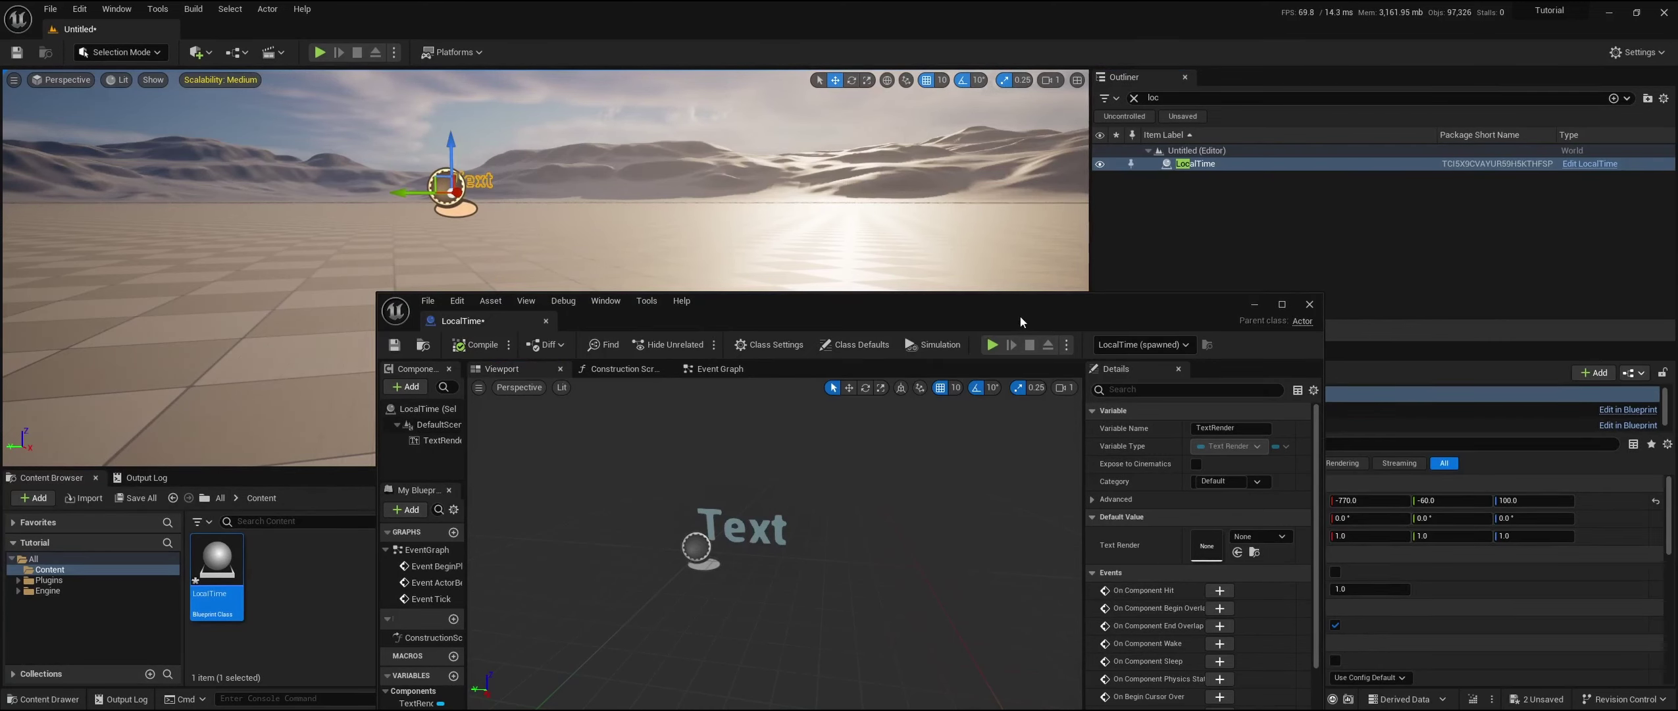
{"action": "left_click", "coordinate": [994, 347]}
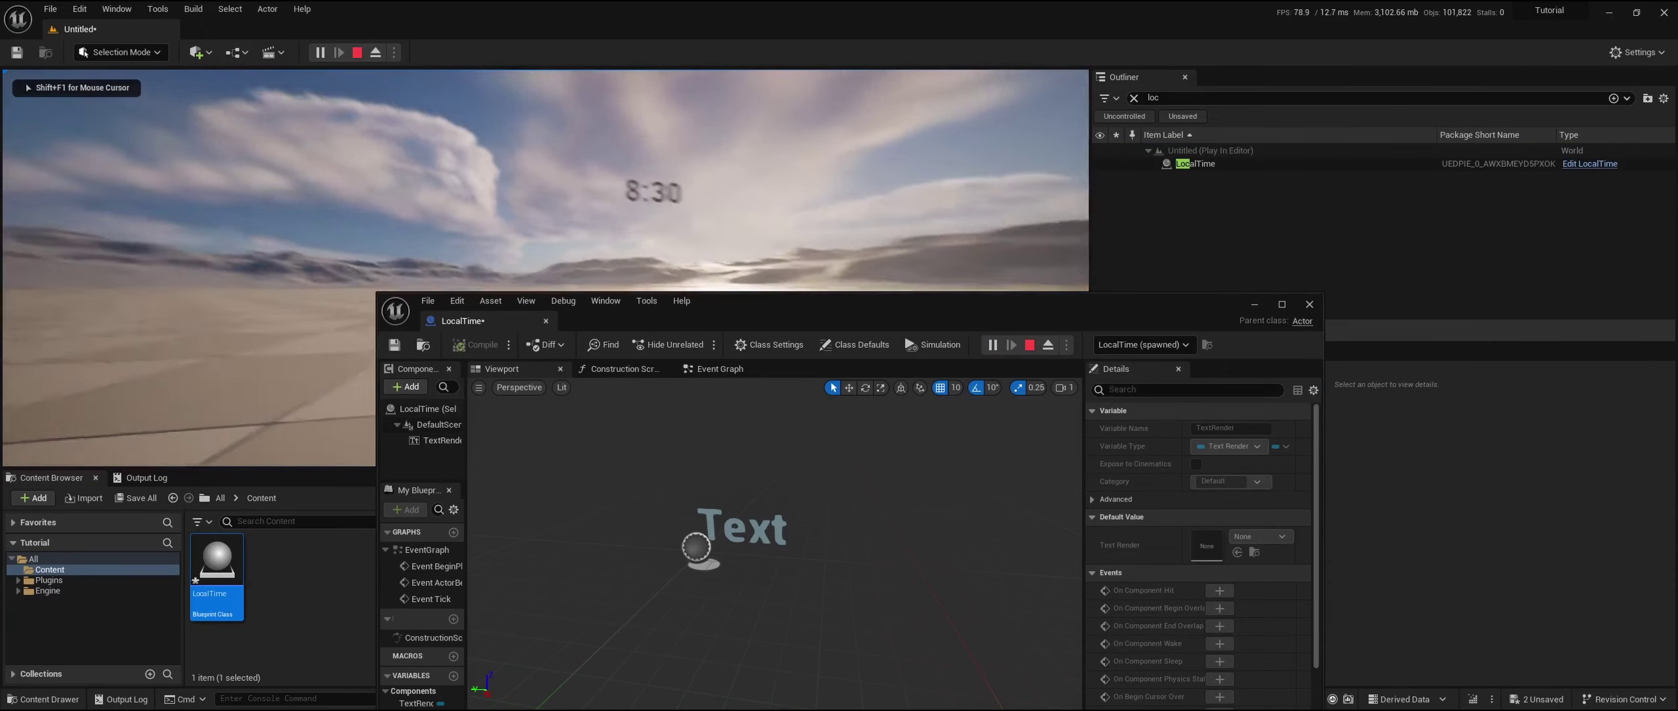